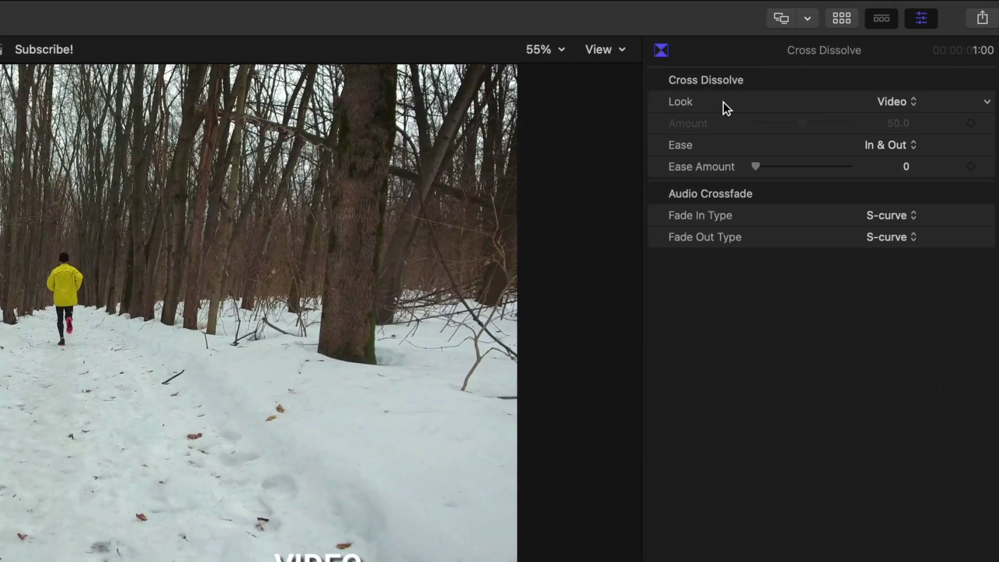
Step: Scroll the Inspector up to reach the Cross Dissolve Look setting
{"action": "scroll", "coordinate": [889, 106], "scroll_direction": "up", "scroll_amount": 3}
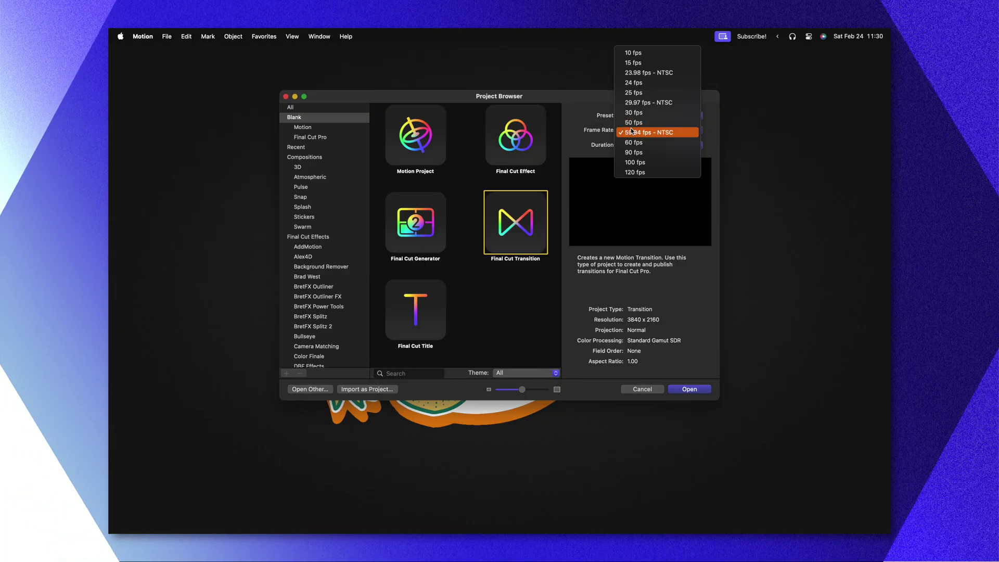
Step: Keep 59.94 fps and create the 4K Final Cut Transition project
{"action": "left_click", "coordinate": [594, 121]}
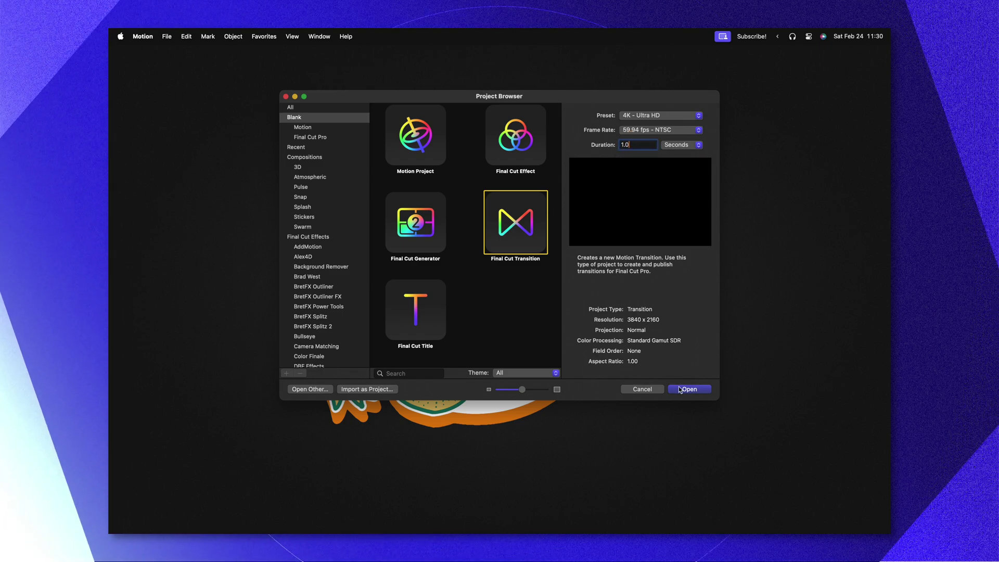
{"action": "left_click", "coordinate": [679, 388]}
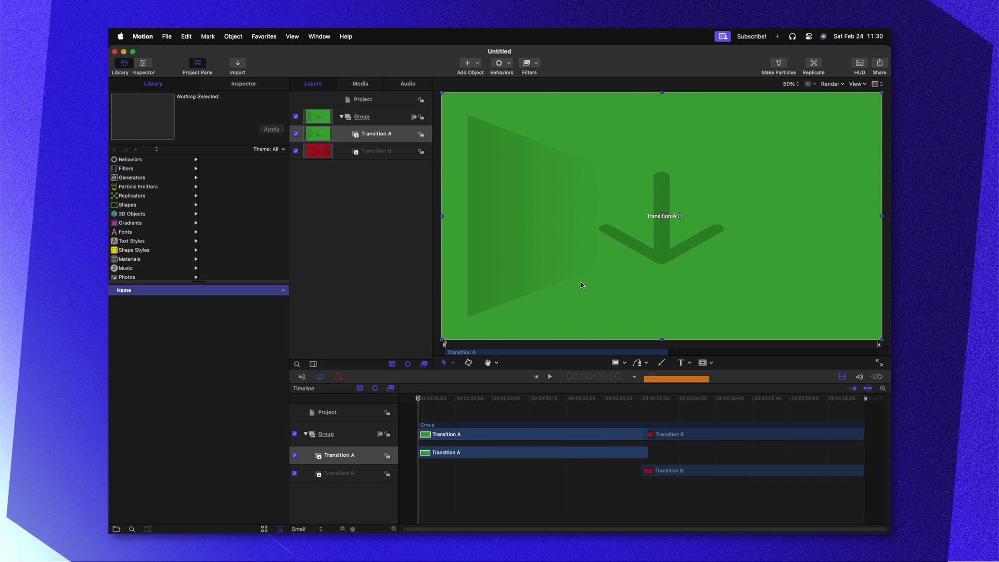
Step: Move Transition B's in point to the first frame so it spans the full second
{"action": "left_click", "coordinate": [706, 392]}
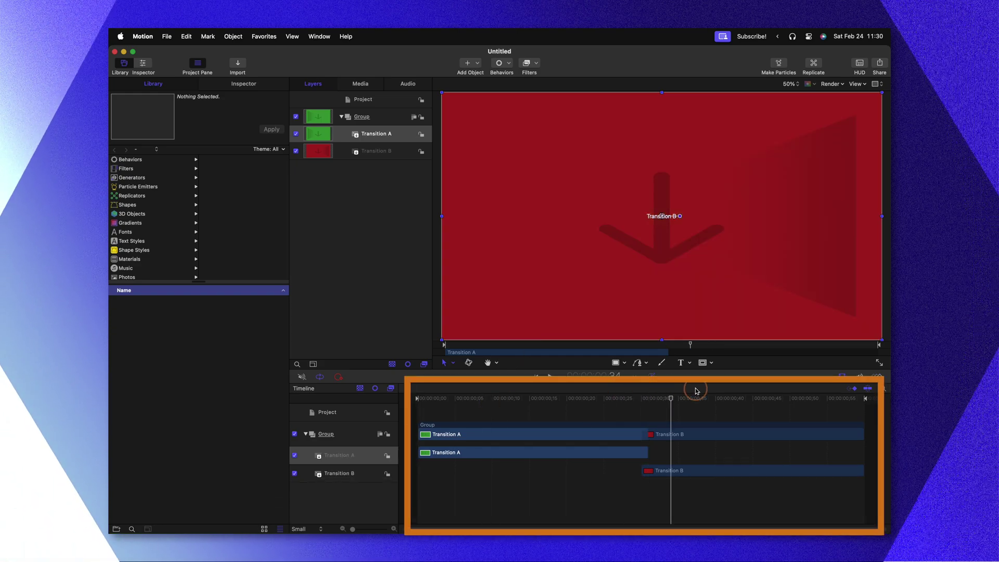
{"action": "key", "text": "Home"}
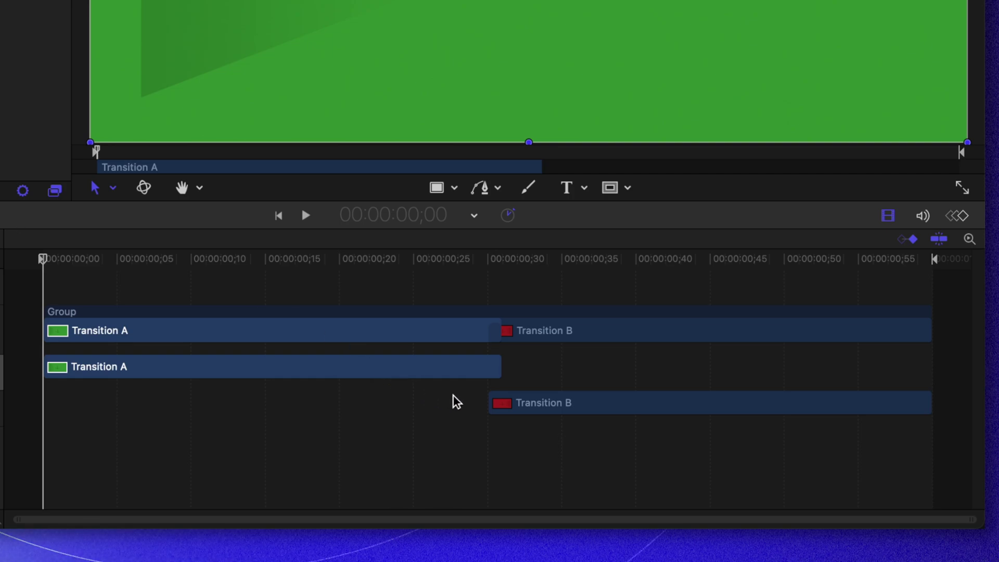
{"action": "left_click", "coordinate": [518, 405]}
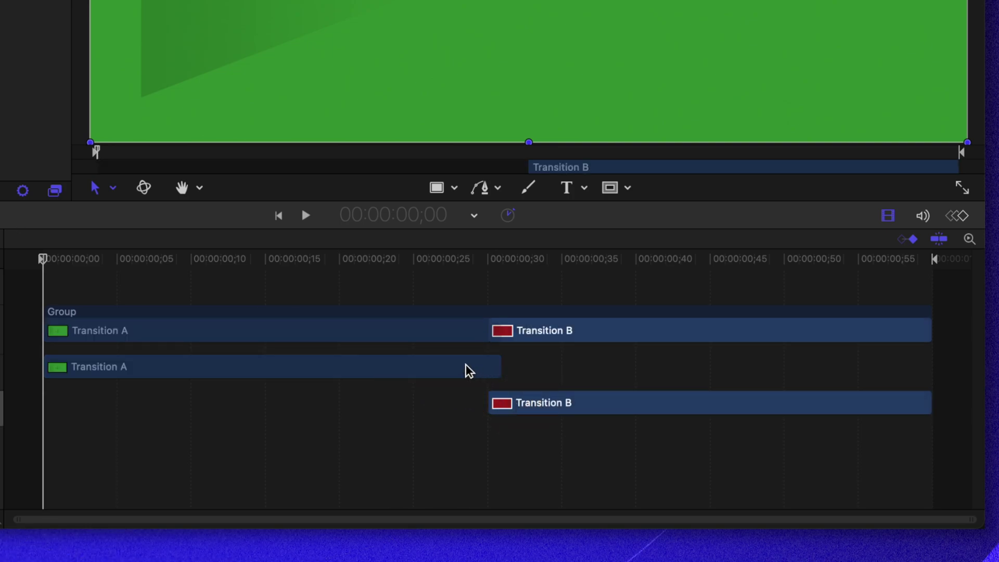
{"action": "key", "text": "shift+bracketleft"}
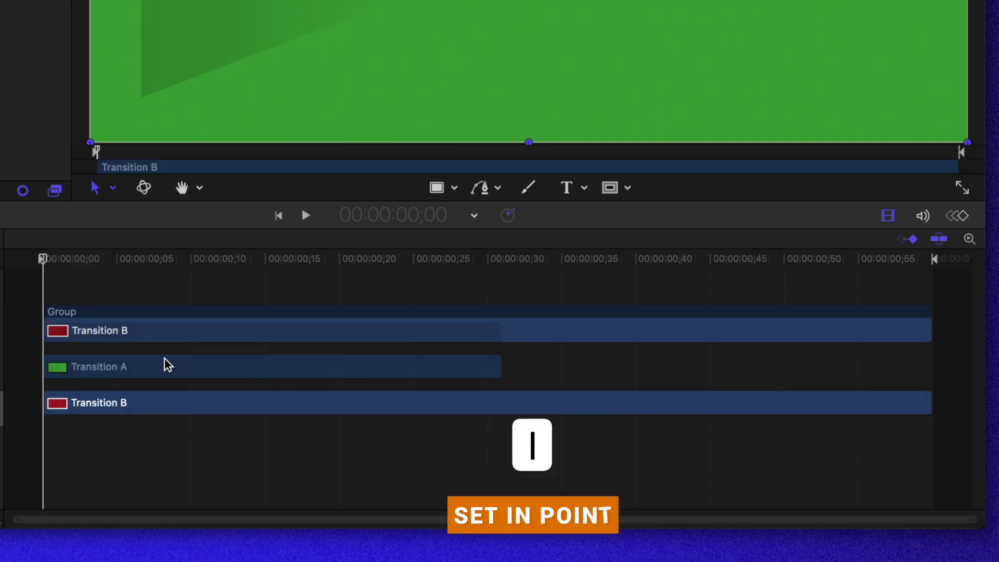
{"action": "left_click", "coordinate": [224, 366]}
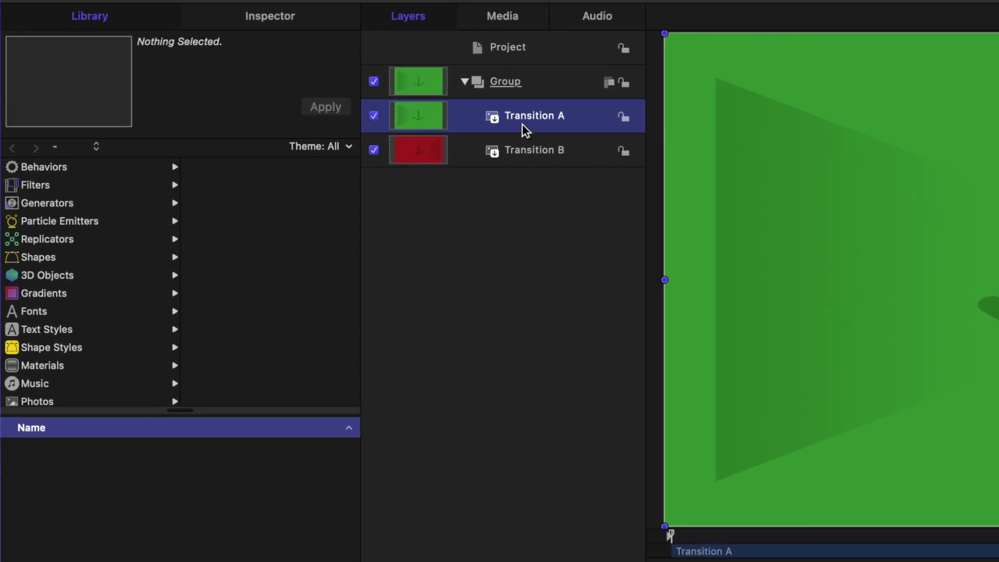
Step: Make two clone layers of Transition A and rename one of them Mask
{"action": "key", "text": "k"}
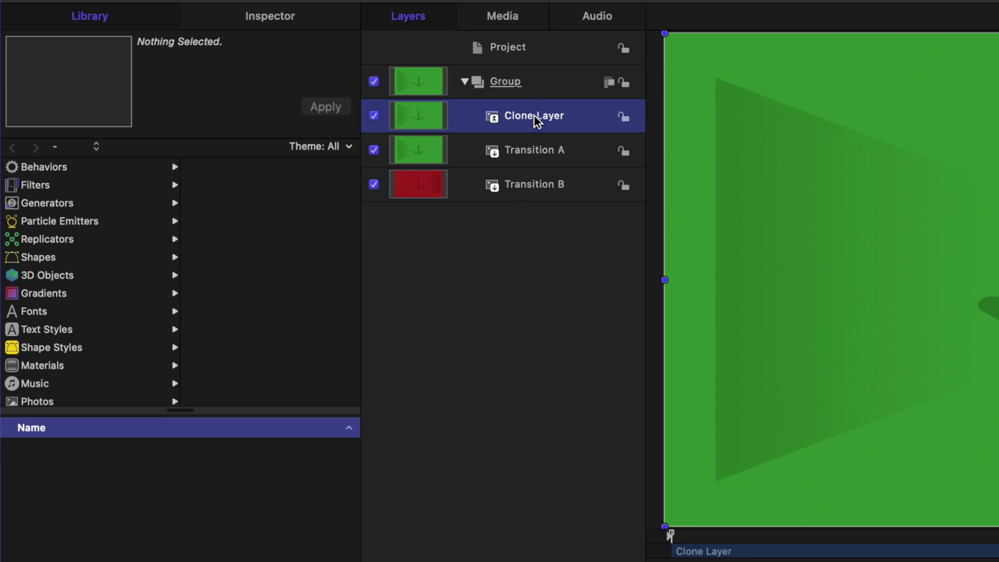
{"action": "left_click", "coordinate": [530, 158]}
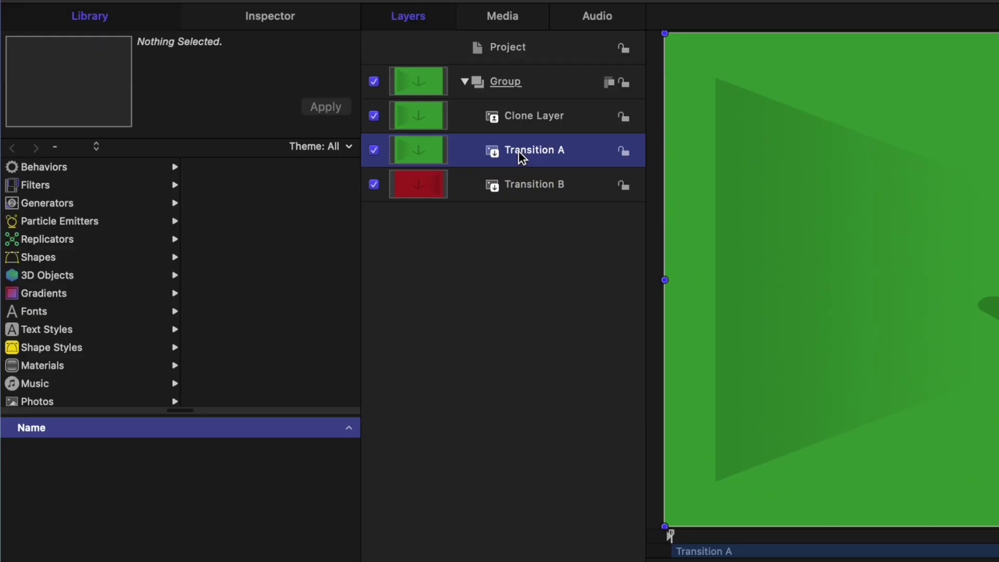
{"action": "key", "text": "k"}
{"action": "double_click", "coordinate": [518, 151]}
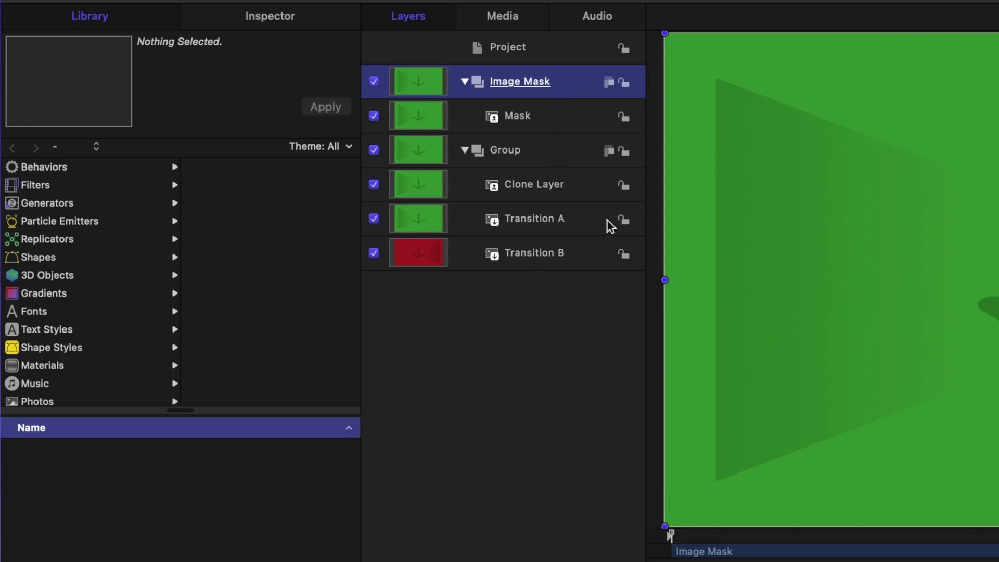
{"action": "left_click", "coordinate": [541, 221]}
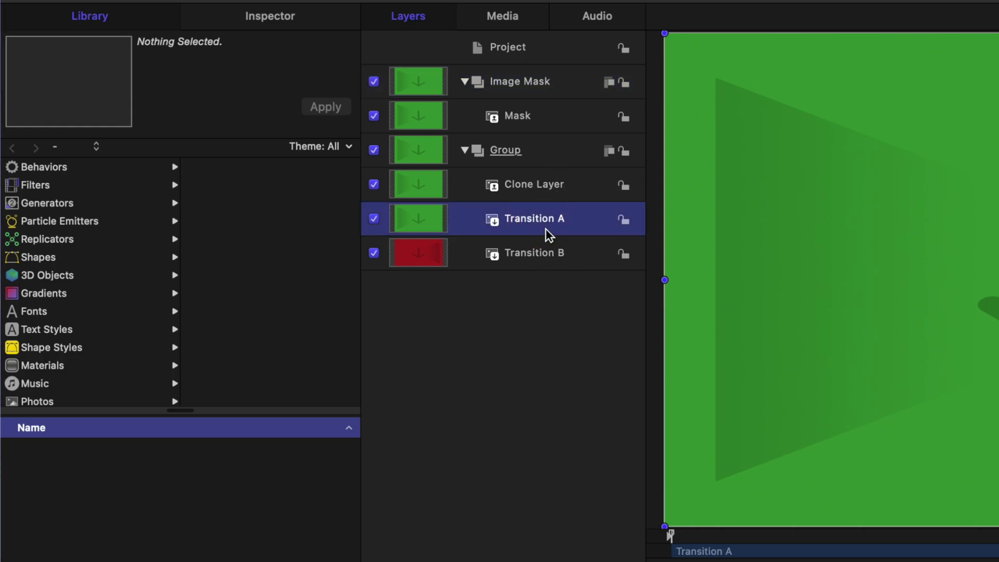
{"action": "left_click", "coordinate": [572, 187]}
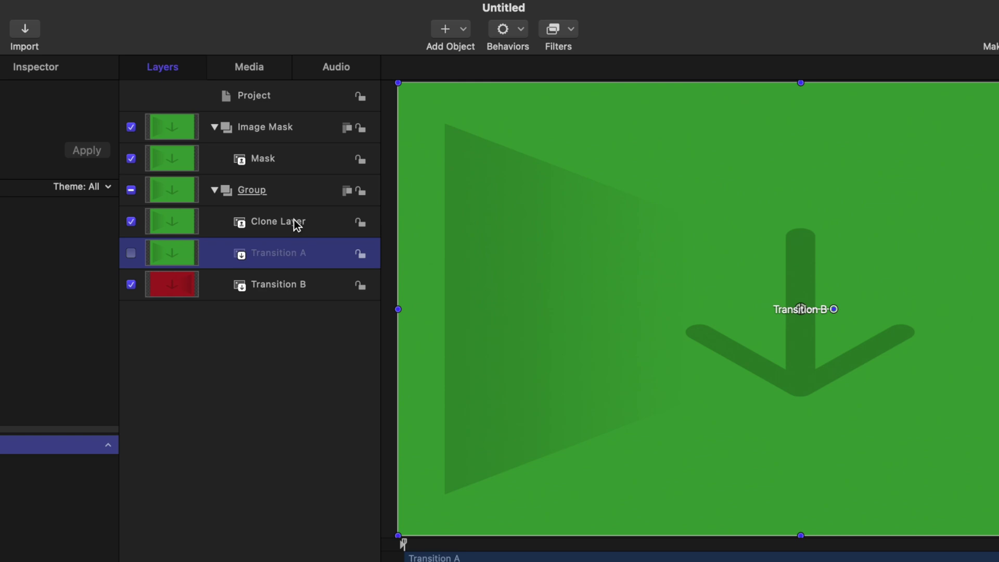
Step: Apply Add Image Mask to the Clone Layer from its context menu, then select Mask
{"action": "right_click", "coordinate": [311, 223]}
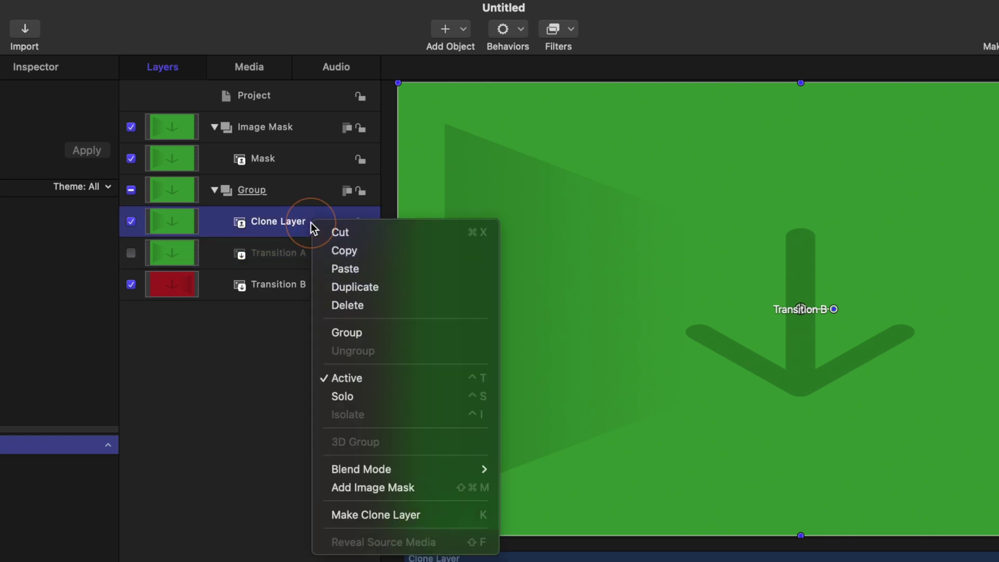
{"action": "left_click", "coordinate": [474, 489]}
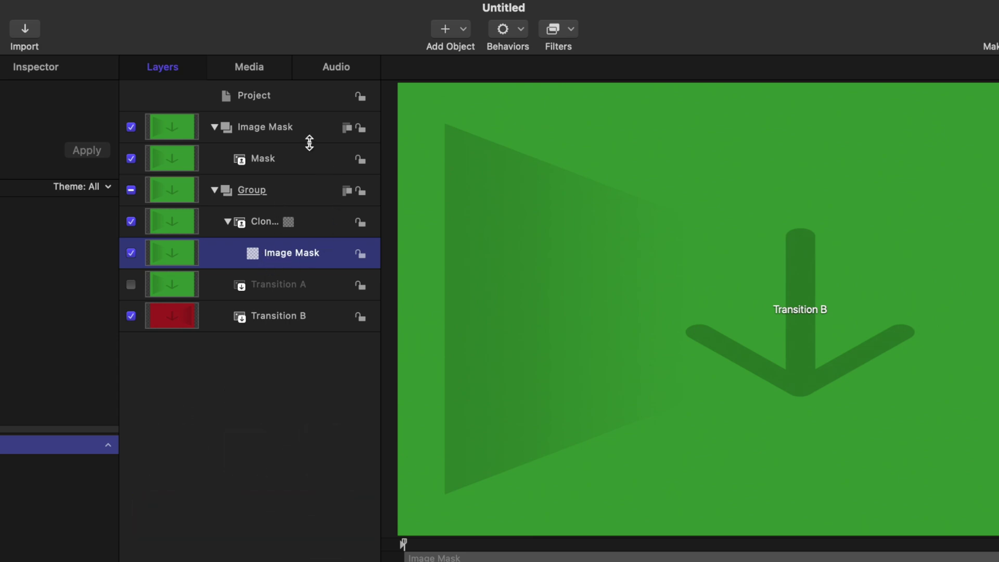
{"action": "left_click", "coordinate": [279, 160]}
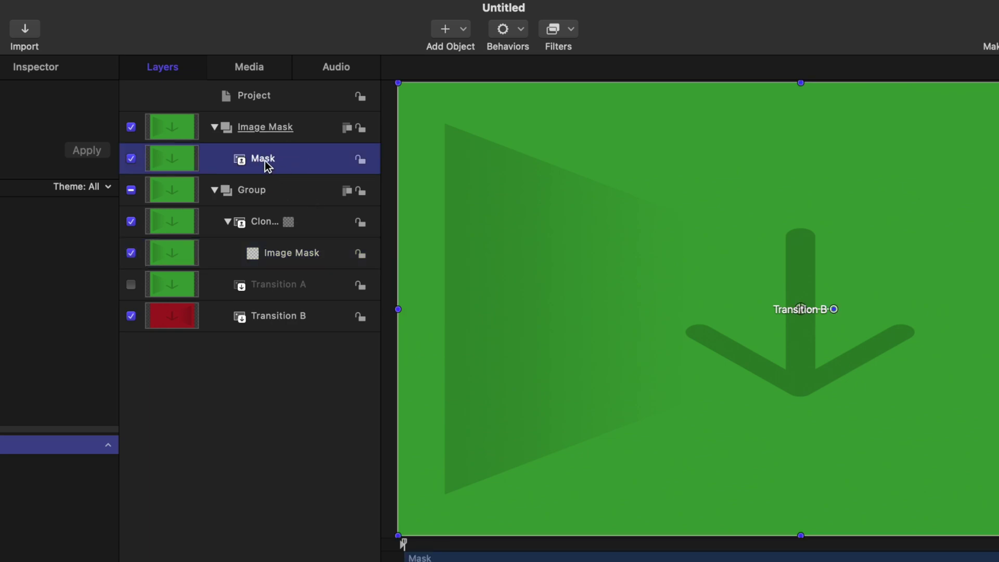
Step: Apply Filters > Color > Threshold to Mask with Smoothness 1.0 and Threshold 0
{"action": "left_click", "coordinate": [559, 30]}
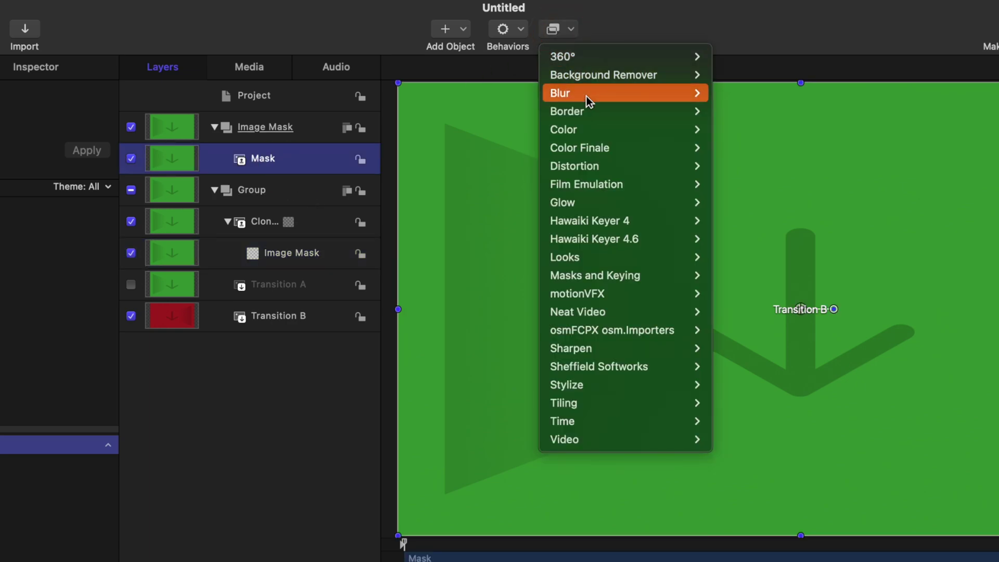
{"action": "mouse_move", "coordinate": [601, 133]}
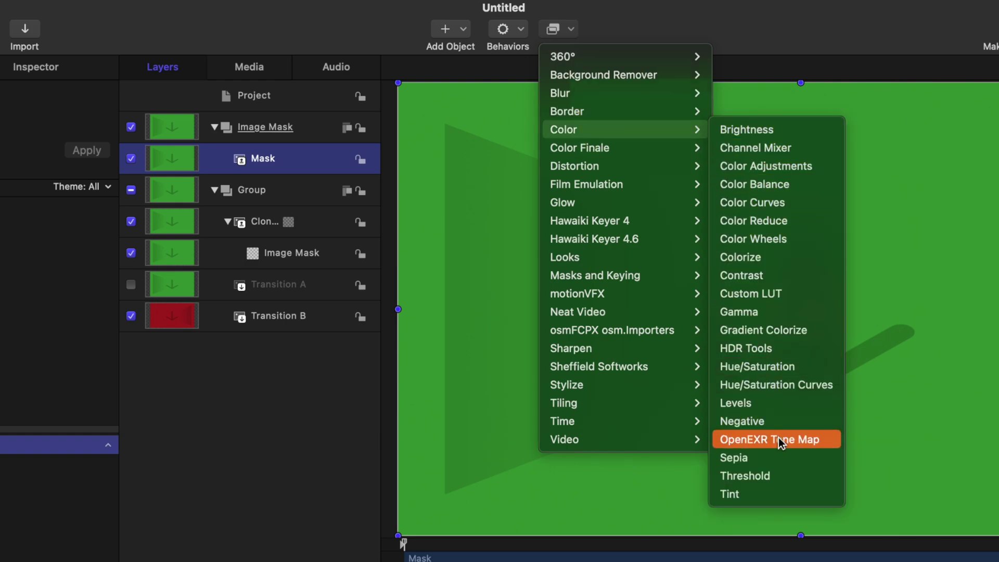
{"action": "left_click", "coordinate": [779, 474]}
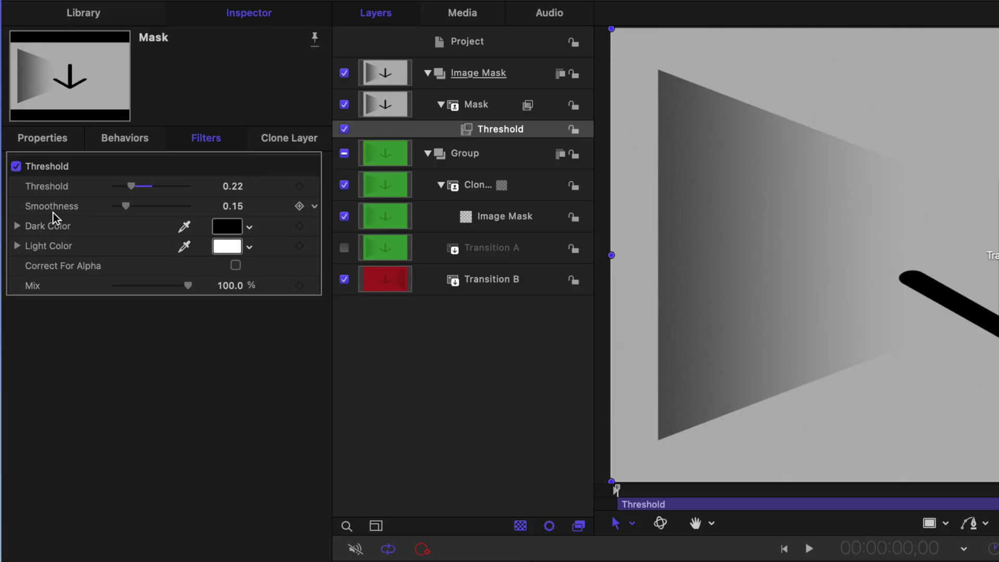
{"action": "left_click_drag", "start_coordinate": [125, 208], "coordinate": [198, 201]}
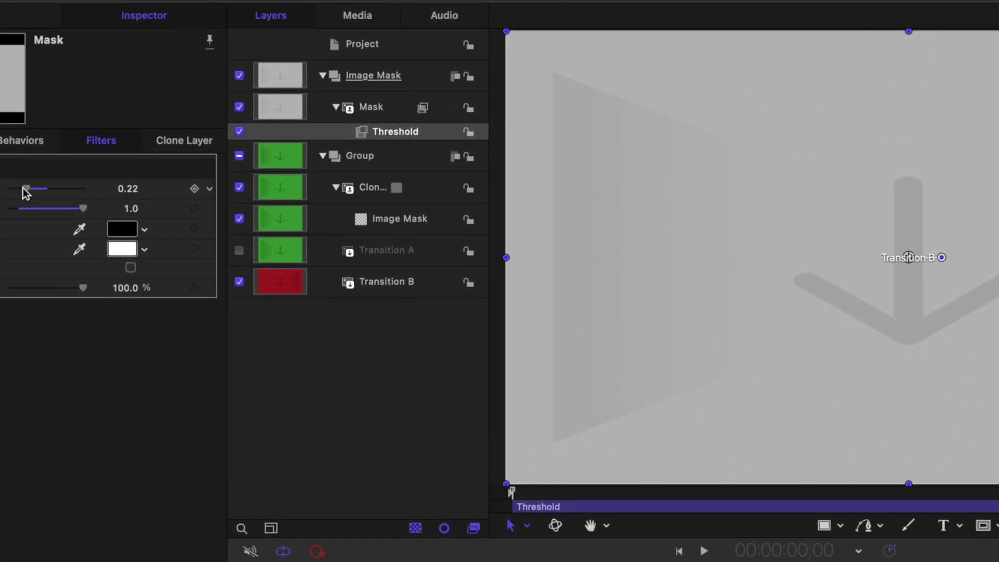
{"action": "left_click_drag", "start_coordinate": [29, 187], "coordinate": [110, 186]}
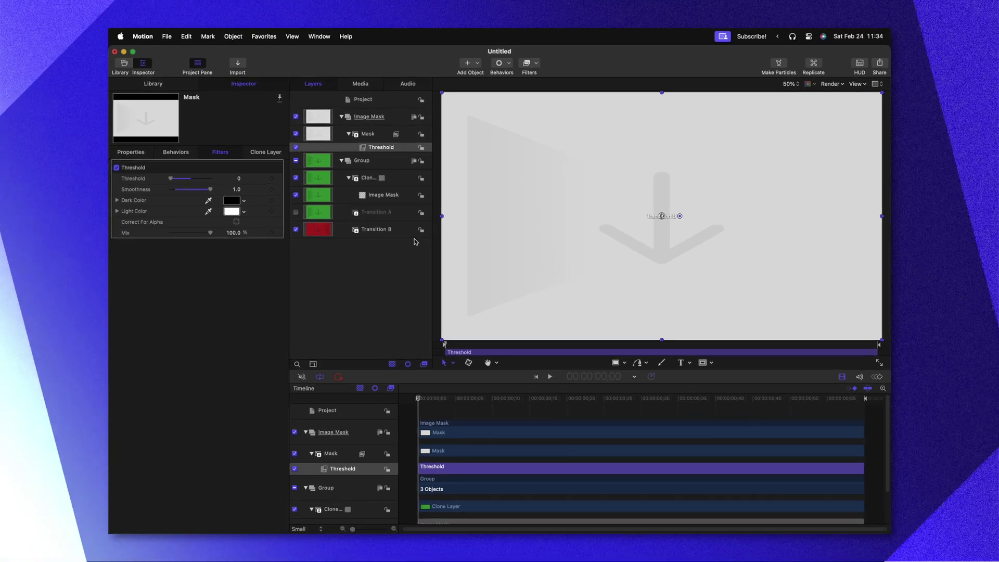
Step: Keyframe Threshold at 0 on the first frame and 1.0 on the last, then preview it
{"action": "left_click", "coordinate": [271, 178]}
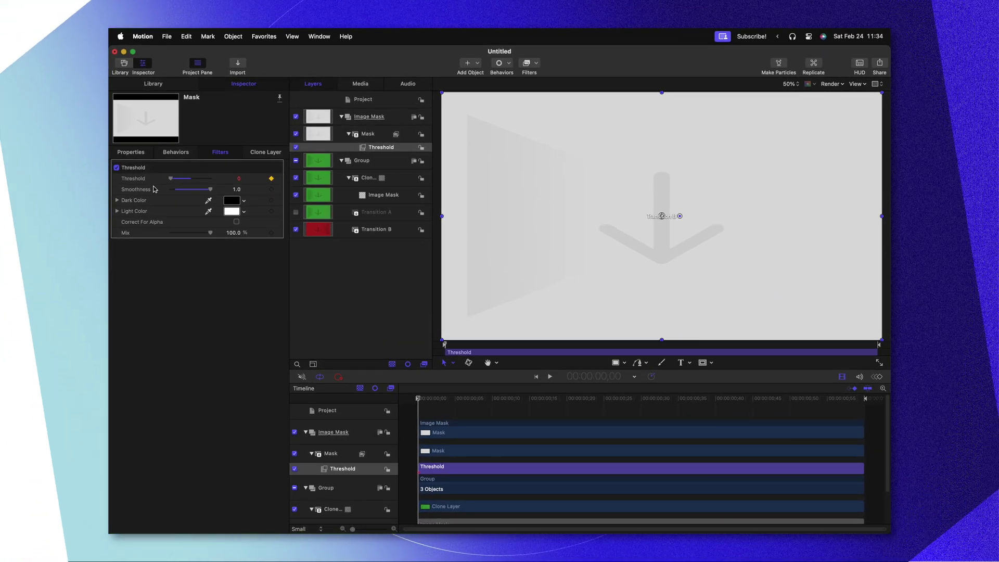
{"action": "left_click_drag", "start_coordinate": [516, 400], "coordinate": [871, 422]}
{"action": "left_click_drag", "start_coordinate": [170, 179], "coordinate": [244, 178]}
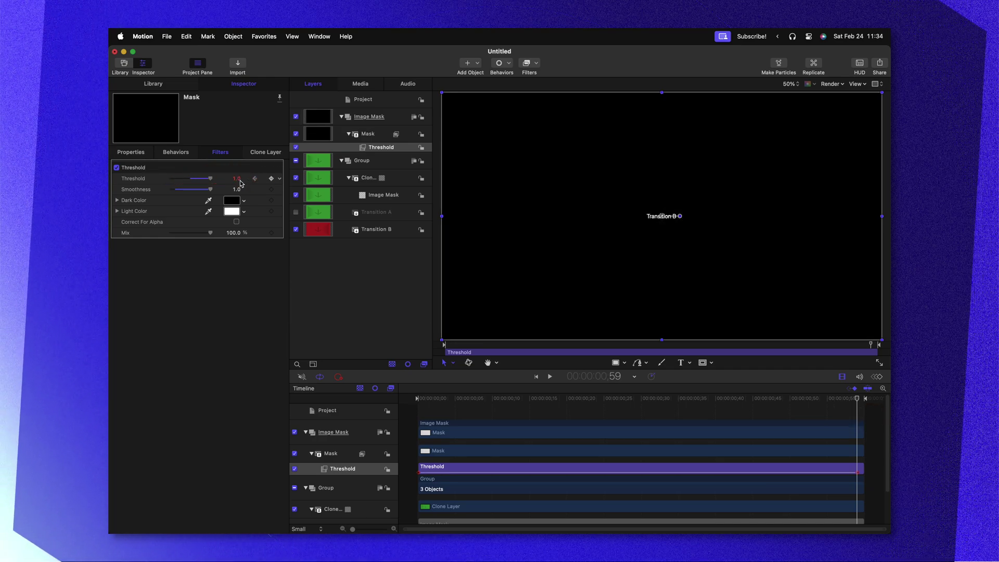
{"action": "key", "text": "space"}
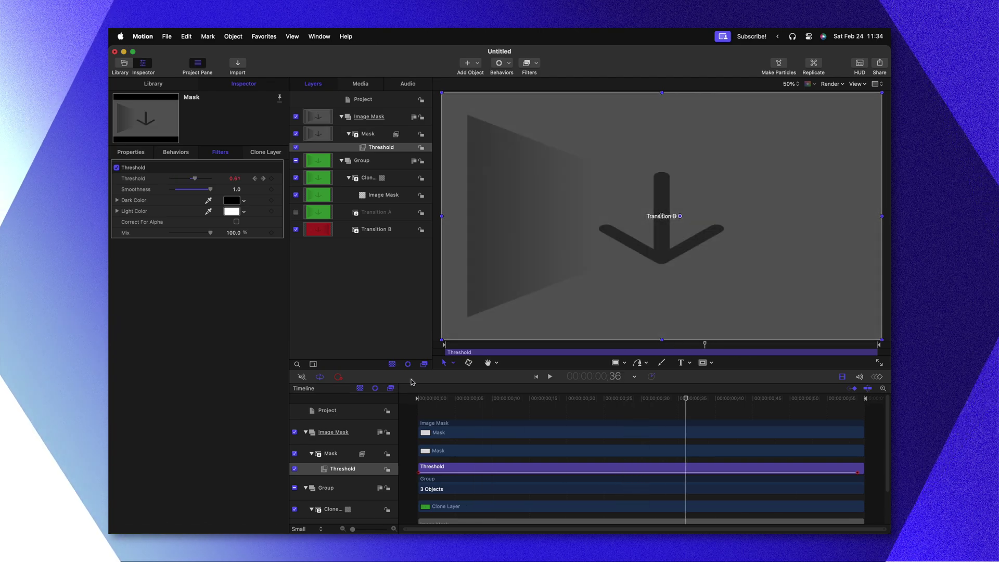
{"action": "key", "text": "space"}
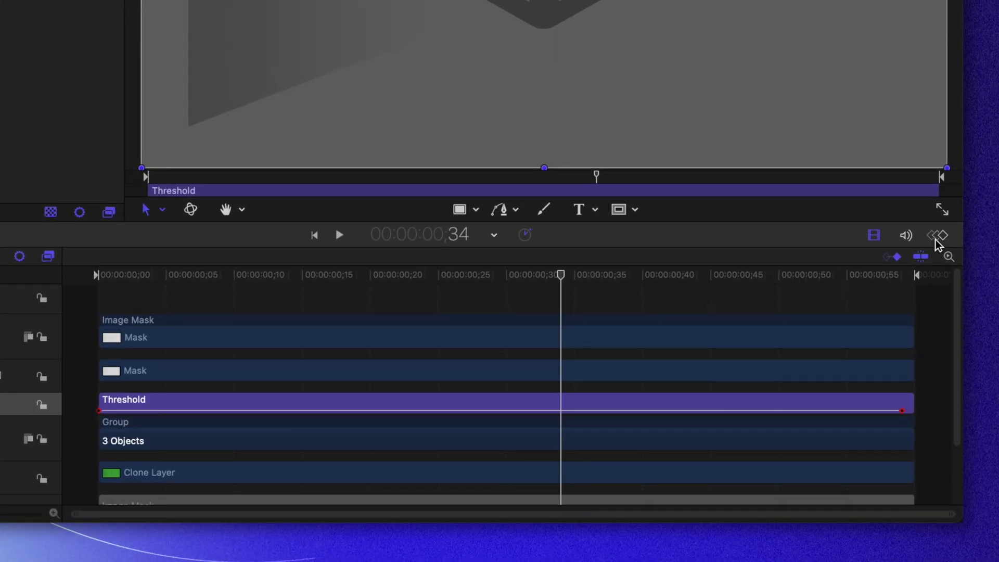
{"action": "left_click", "coordinate": [935, 238]}
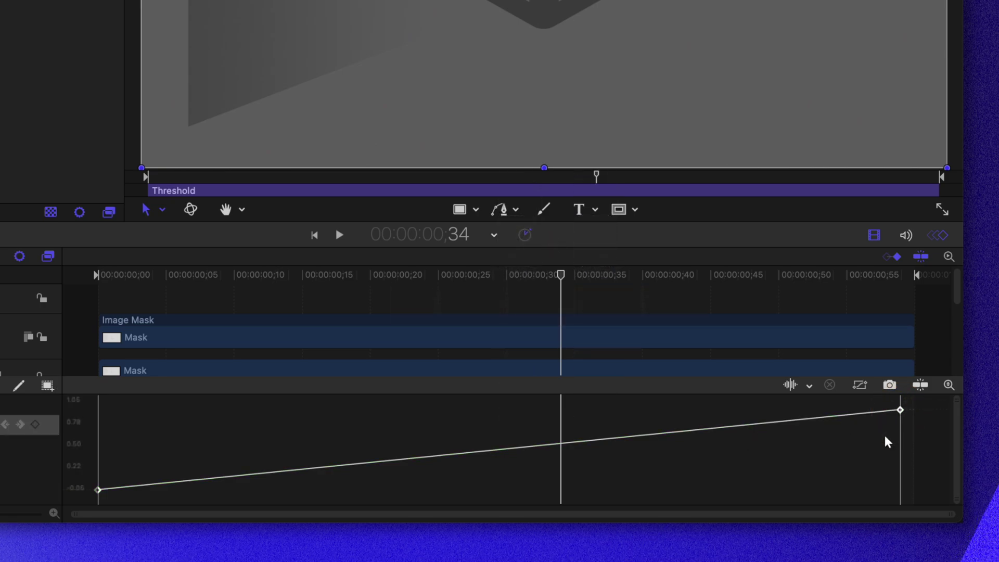
Step: Apply Ease Both to the final Threshold keyframe and return the playhead to the start
{"action": "right_click", "coordinate": [901, 413]}
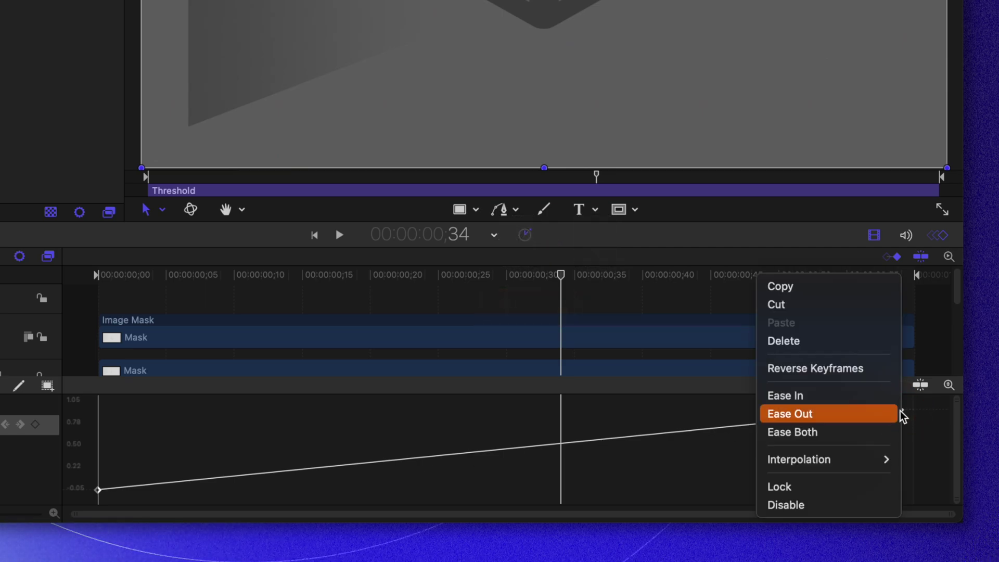
{"action": "left_click", "coordinate": [868, 436]}
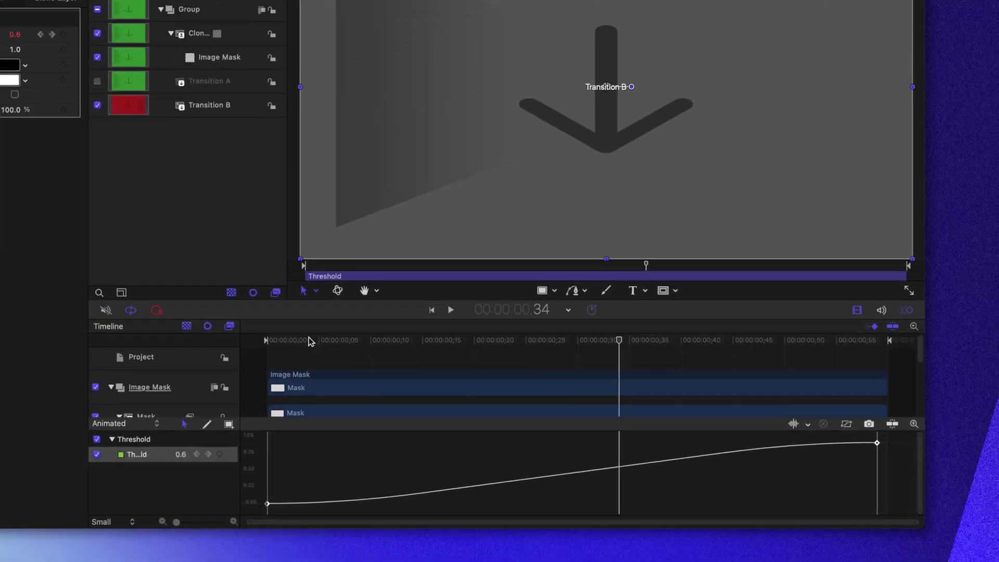
{"action": "key", "text": "Home"}
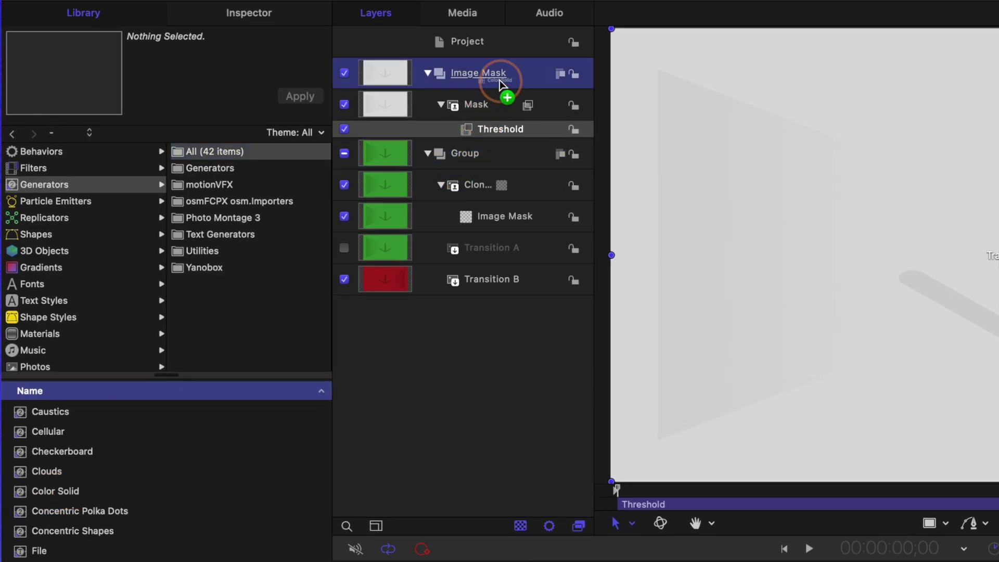
Step: Add a Color Solid to the Image Mask group, name it White and colour it white
{"action": "left_click_drag", "start_coordinate": [501, 75], "coordinate": [502, 76]}
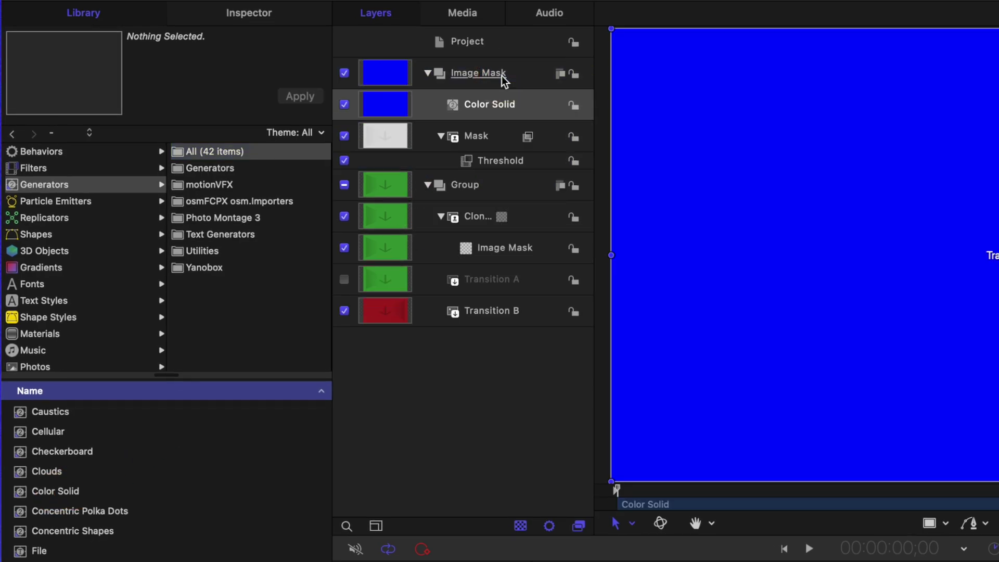
{"action": "double_click", "coordinate": [478, 102]}
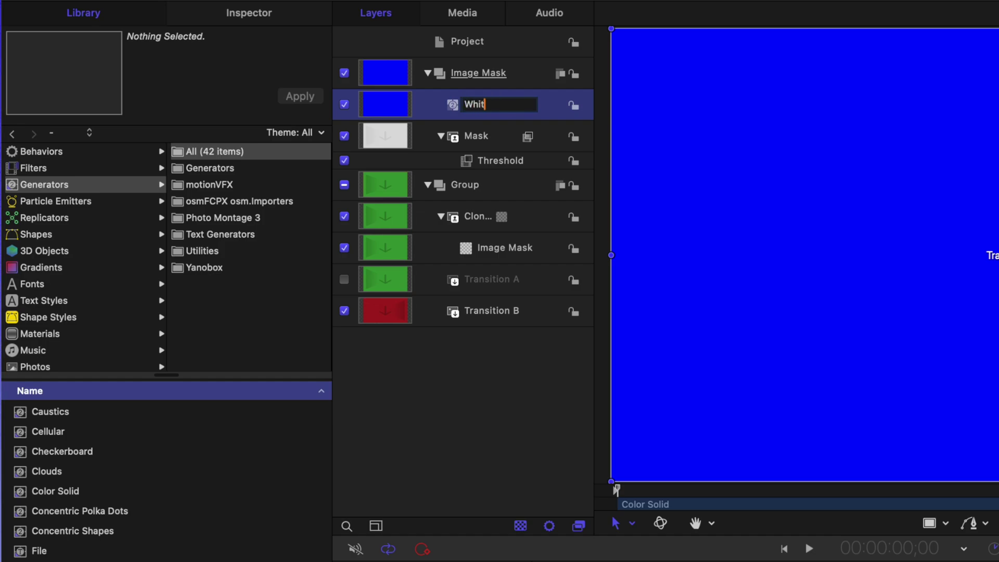
{"action": "left_click", "coordinate": [283, 21]}
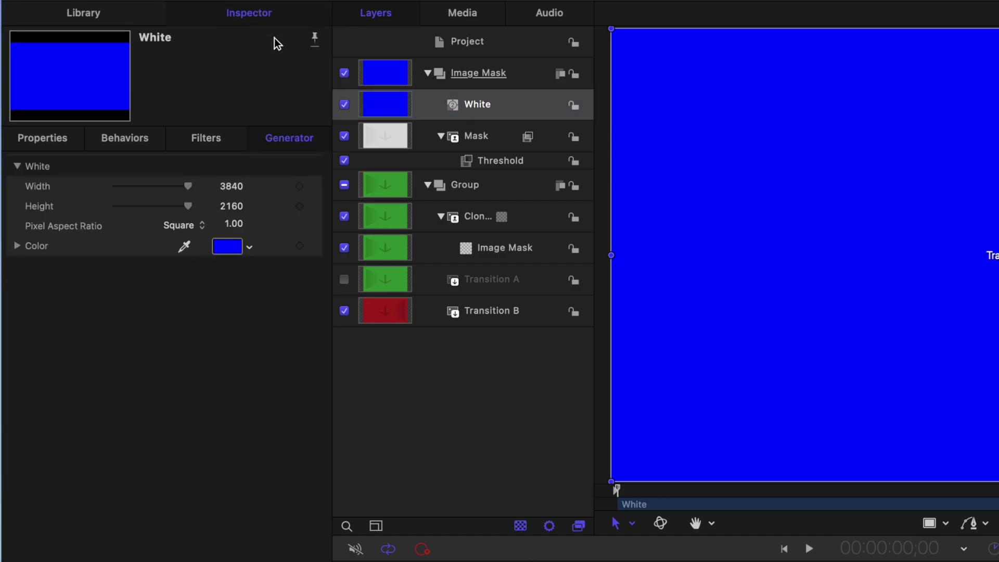
{"action": "left_click", "coordinate": [231, 254]}
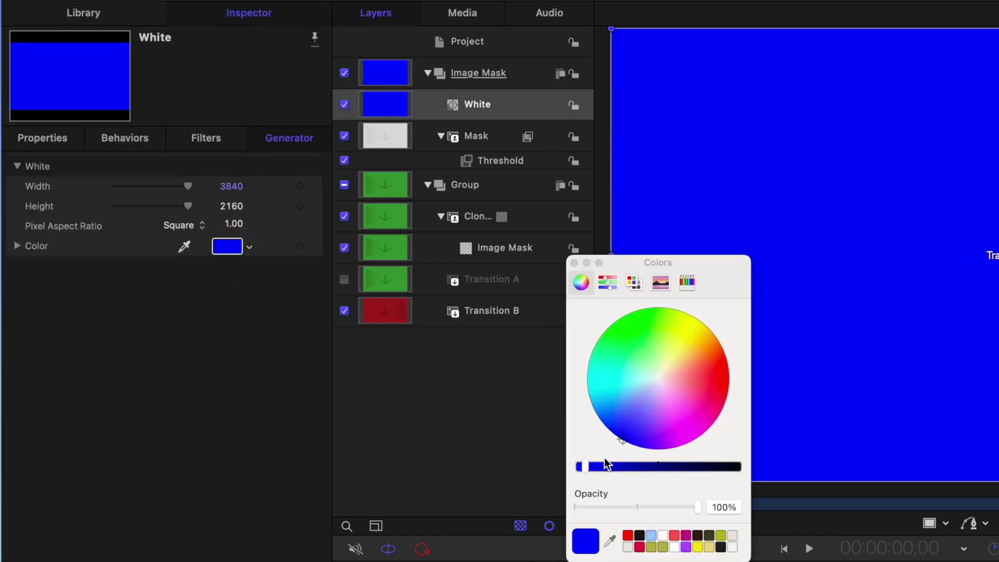
{"action": "left_click", "coordinate": [663, 536]}
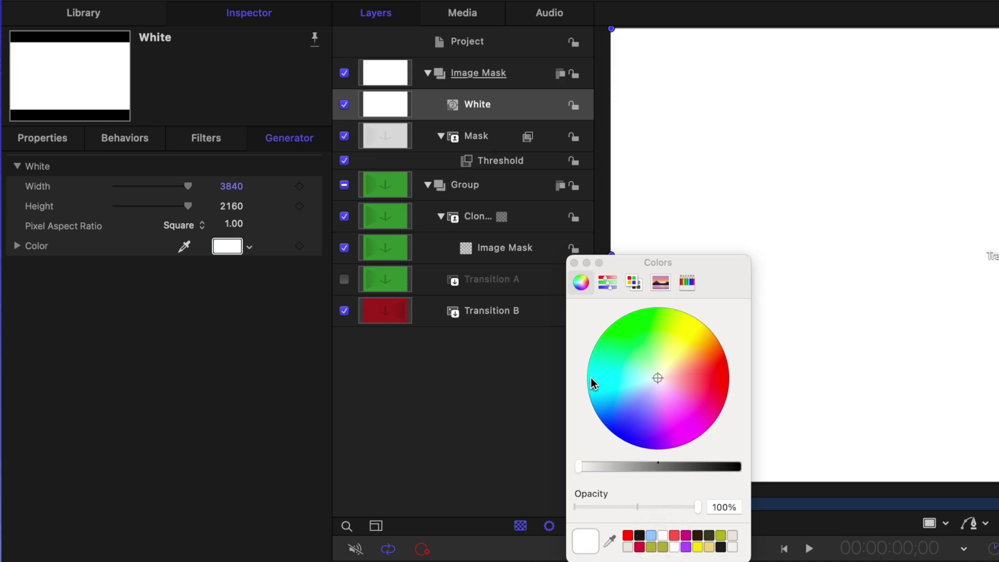
{"action": "left_click", "coordinate": [573, 264]}
Step: Duplicate the White solid, rename the copy Black and colour it black
{"action": "key", "text": "super+d"}
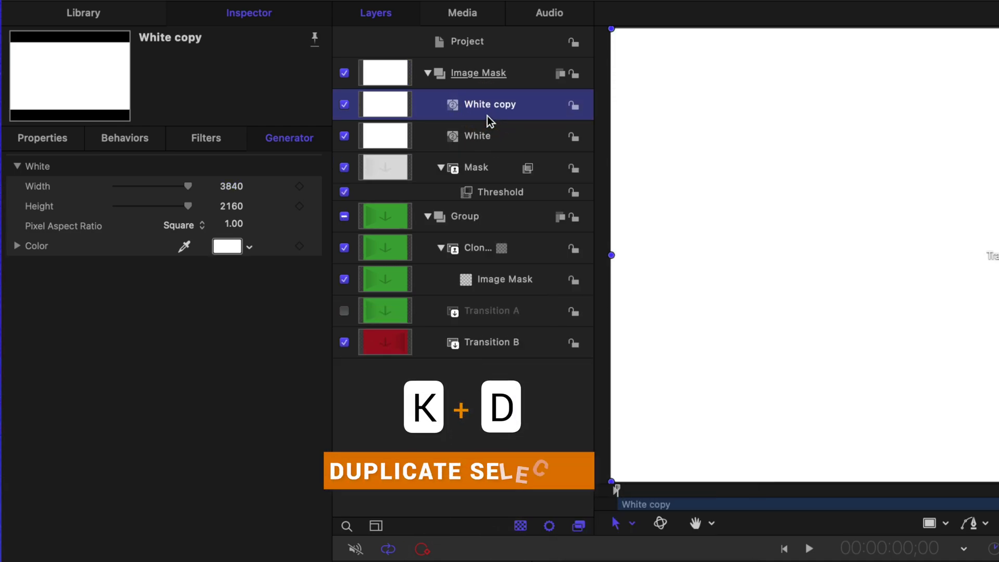
{"action": "double_click", "coordinate": [489, 105]}
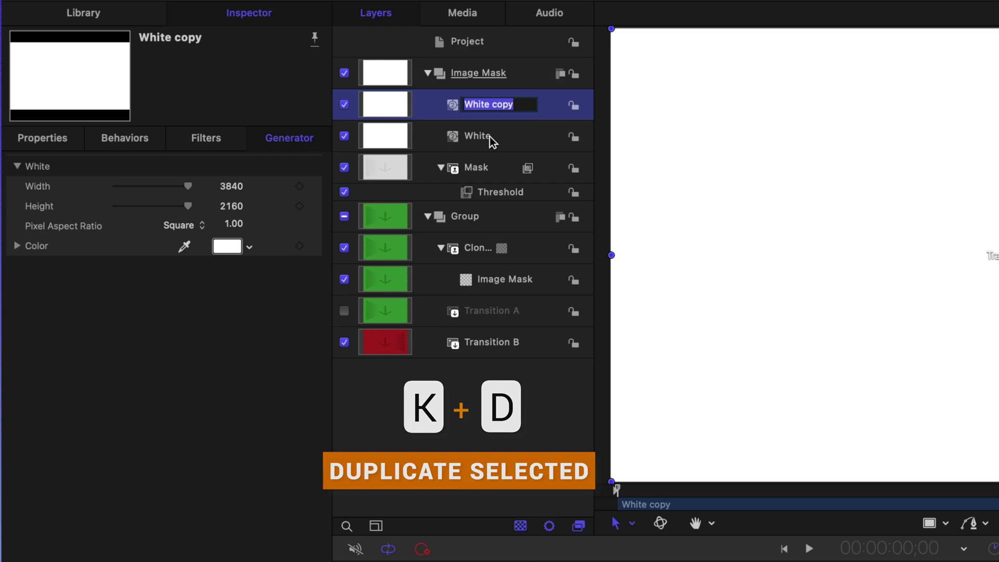
{"action": "type", "text": "Black"}
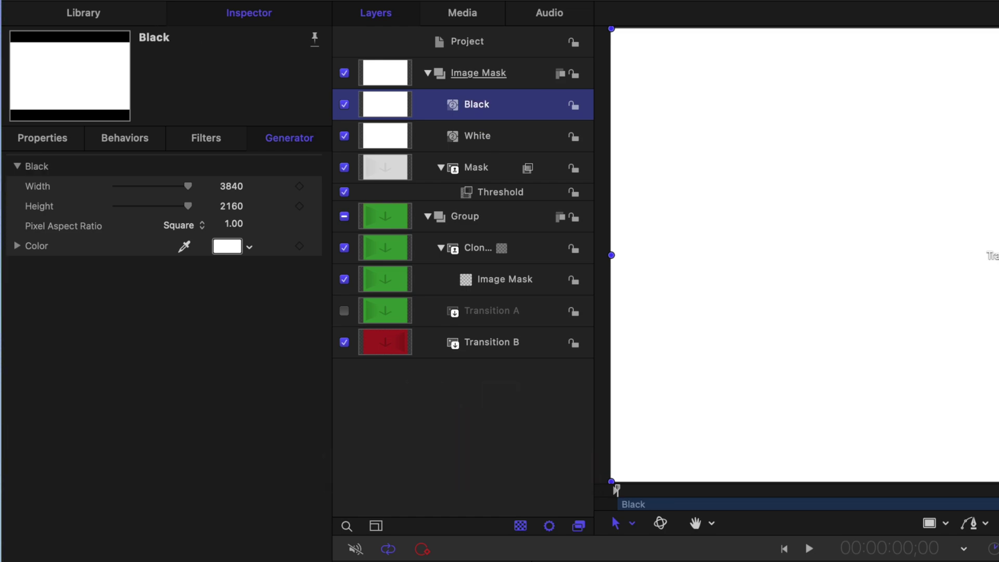
{"action": "left_click", "coordinate": [227, 246]}
{"action": "left_click_drag", "start_coordinate": [673, 464], "coordinate": [849, 459]}
{"action": "left_click", "coordinate": [476, 109]}
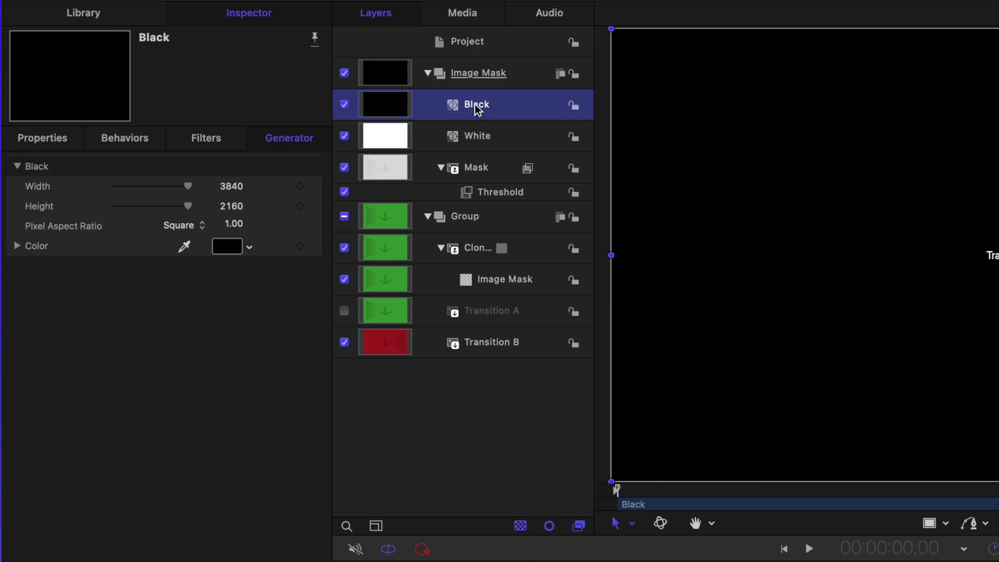
{"action": "left_click", "coordinate": [42, 138]}
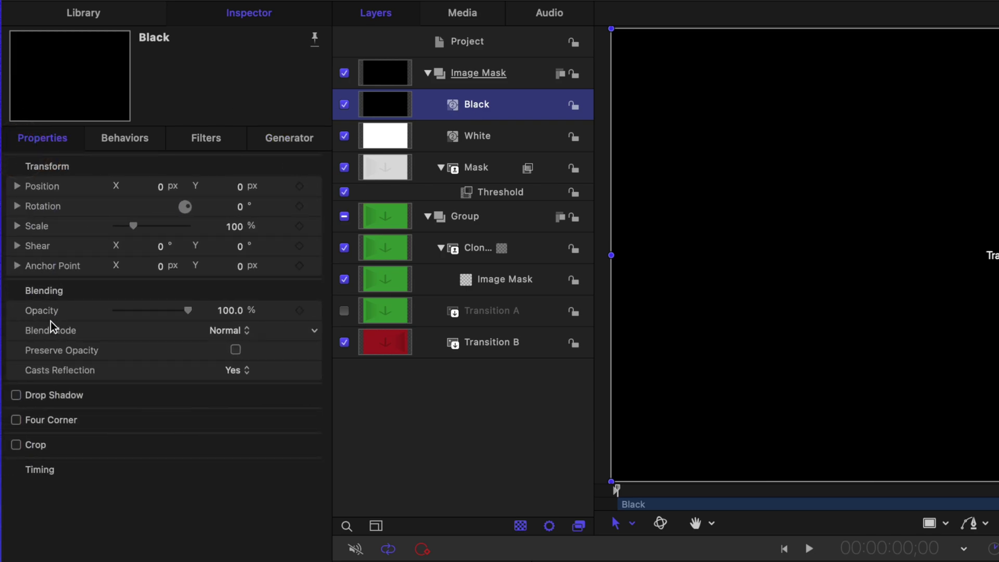
Step: Keyframe Black's opacity from 0% at frame 55 to 100% at the end, eased both ways
{"action": "left_click_drag", "start_coordinate": [186, 307], "coordinate": [76, 308]}
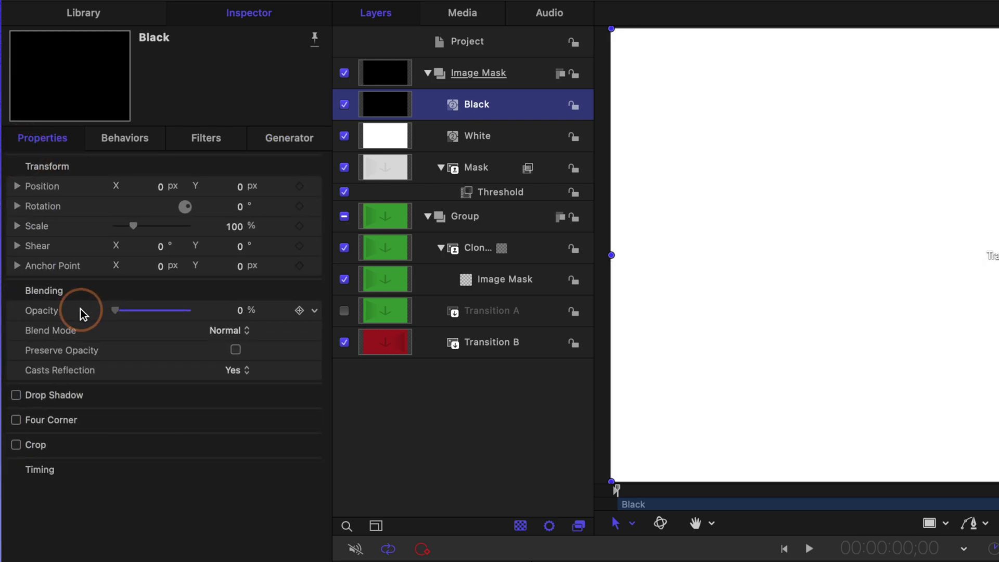
{"action": "left_click", "coordinate": [958, 461]}
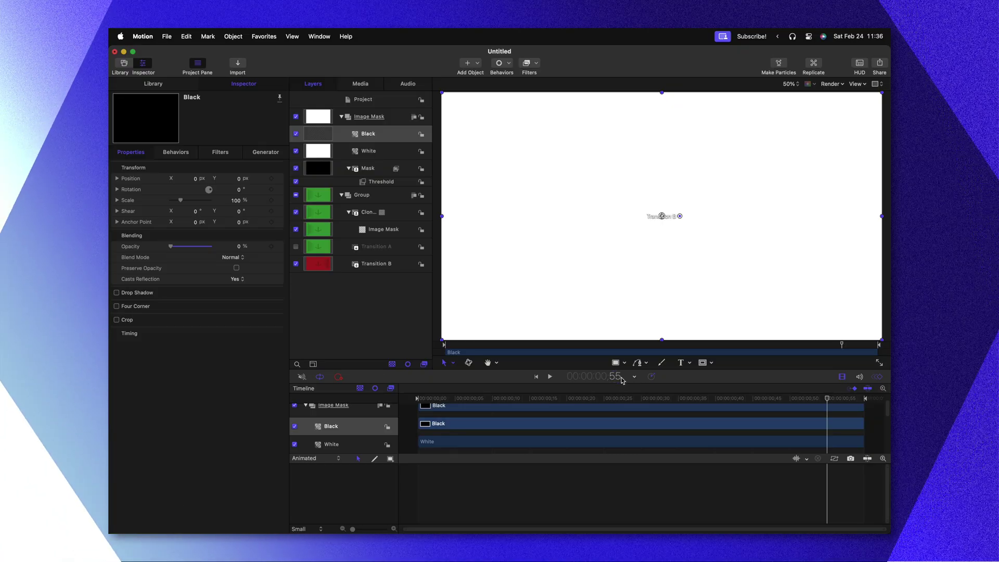
{"action": "left_click", "coordinate": [271, 246]}
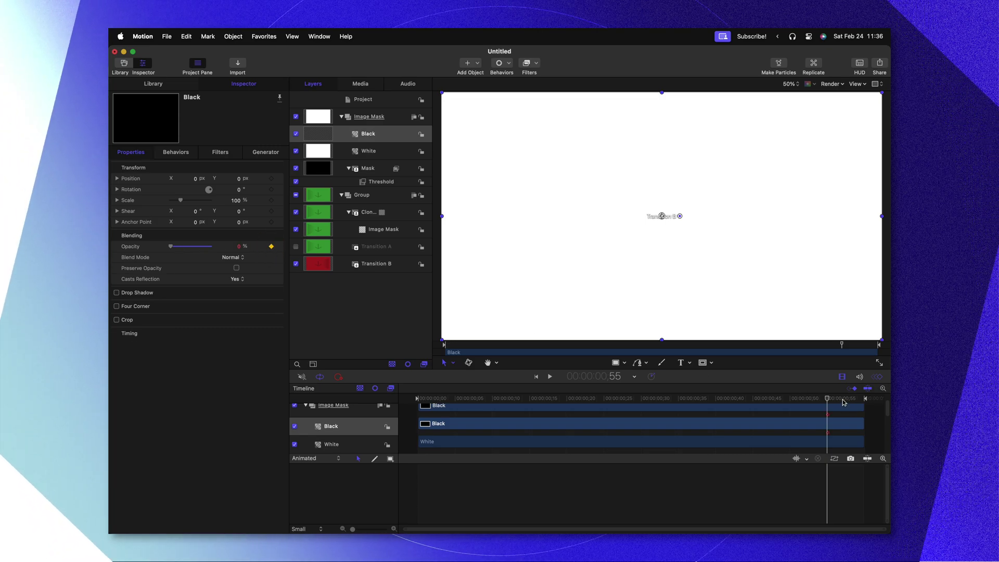
{"action": "key", "text": "End"}
{"action": "left_click_drag", "start_coordinate": [170, 246], "coordinate": [240, 256]}
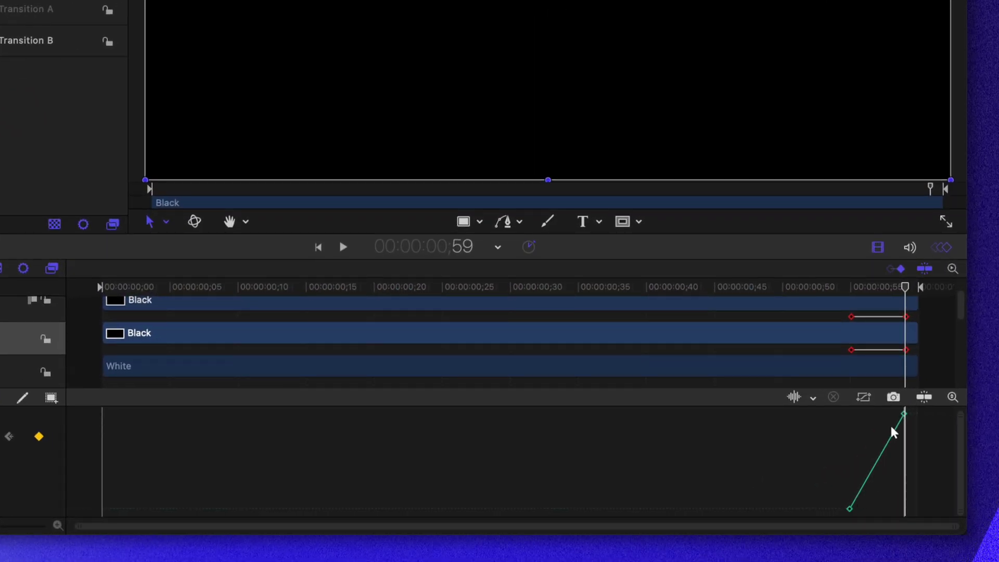
{"action": "left_click", "coordinate": [850, 508]}
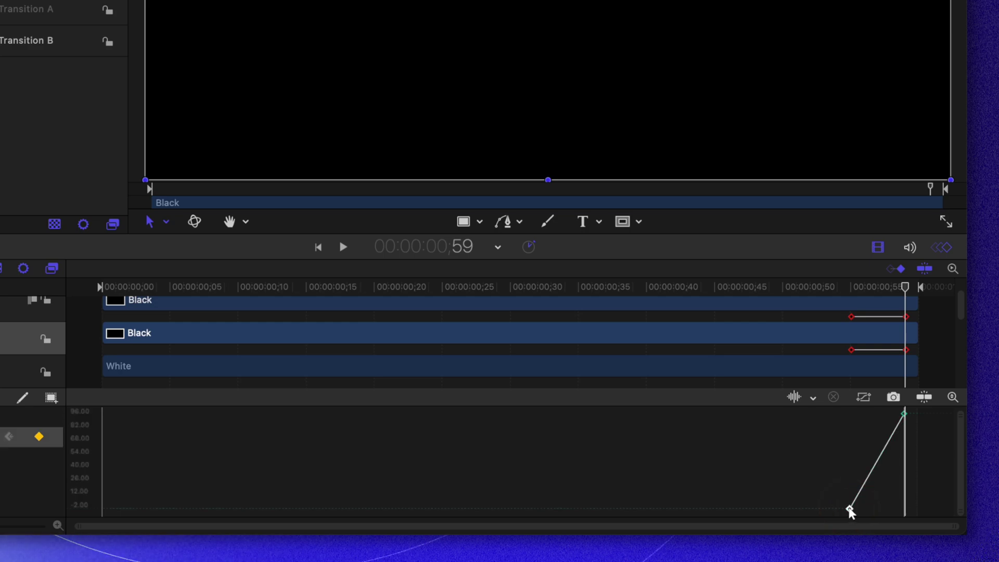
{"action": "right_click", "coordinate": [850, 510]}
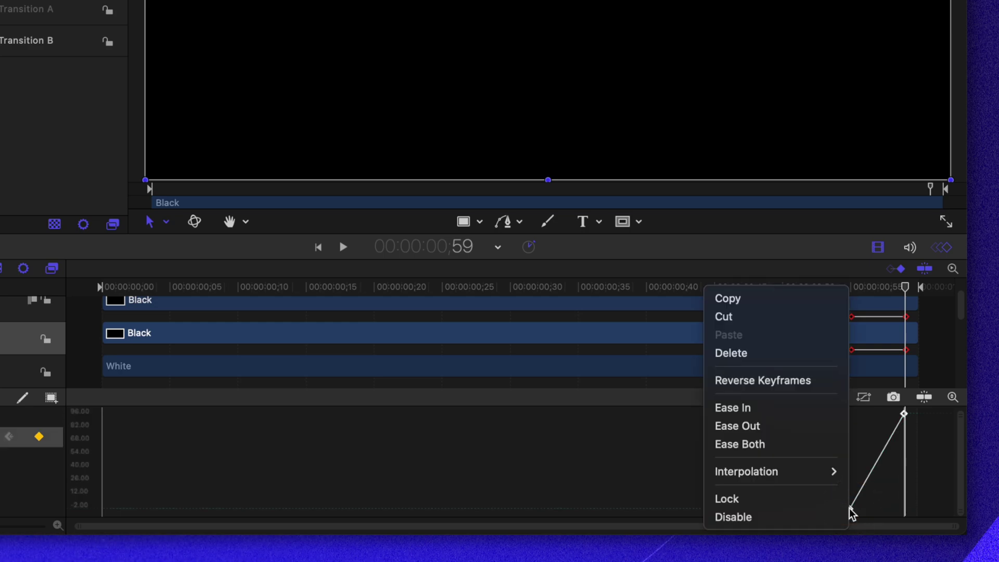
{"action": "left_click", "coordinate": [804, 445]}
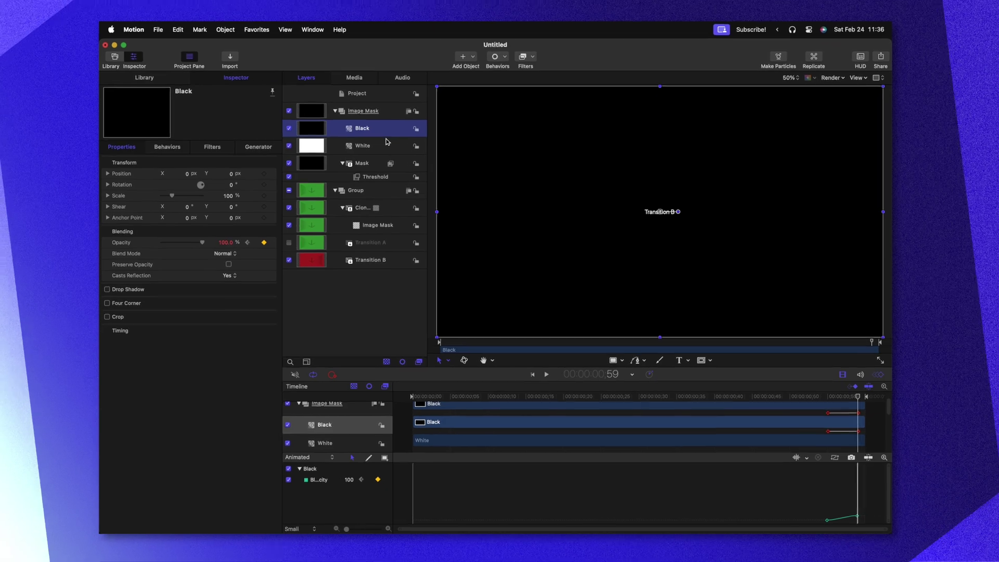
Step: Keyframe the White solid's opacity from 100% to 0% by frame 5, easing both ends
{"action": "left_click", "coordinate": [386, 143]}
{"action": "key", "text": "Home"}
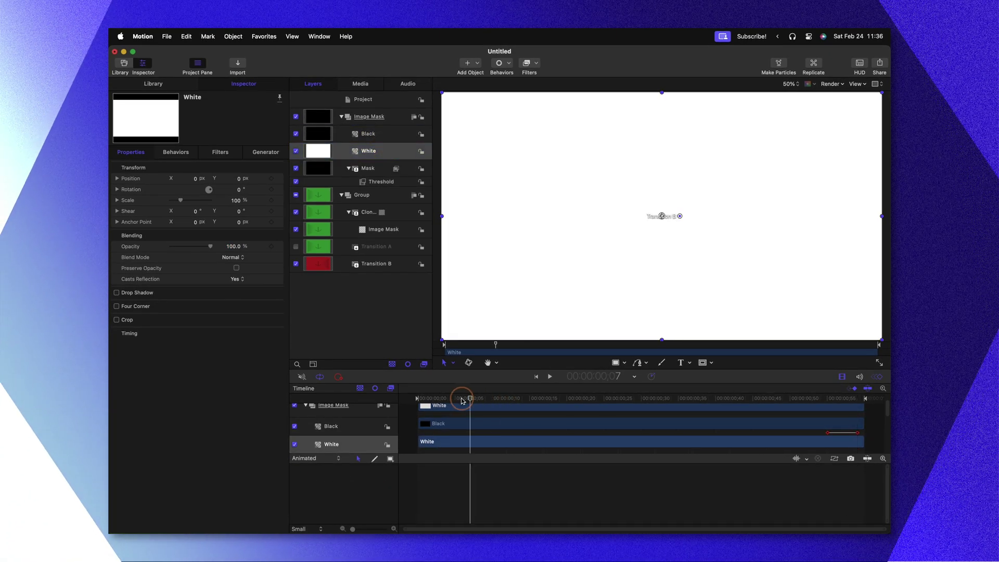
{"action": "left_click", "coordinate": [359, 397]}
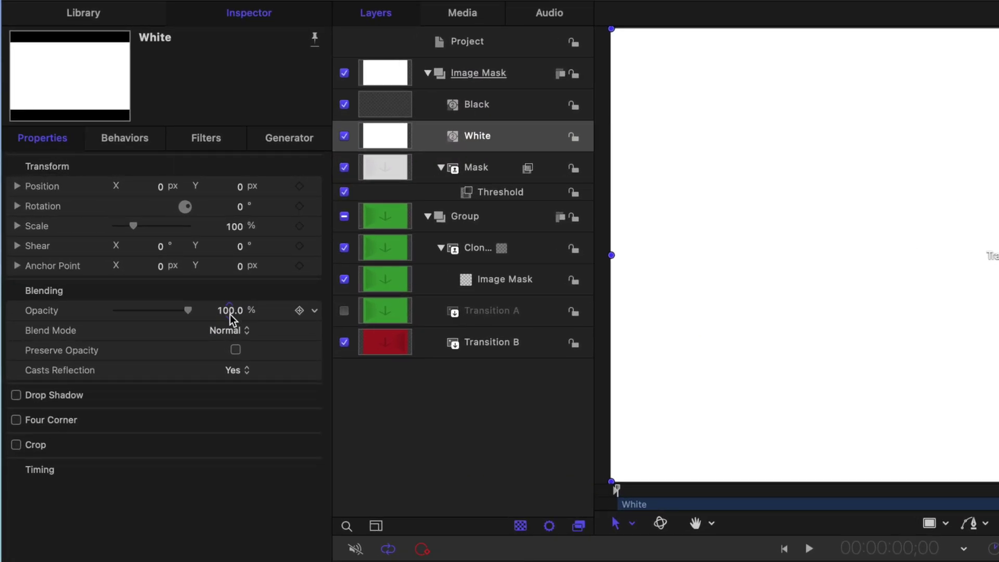
{"action": "left_click", "coordinate": [299, 311]}
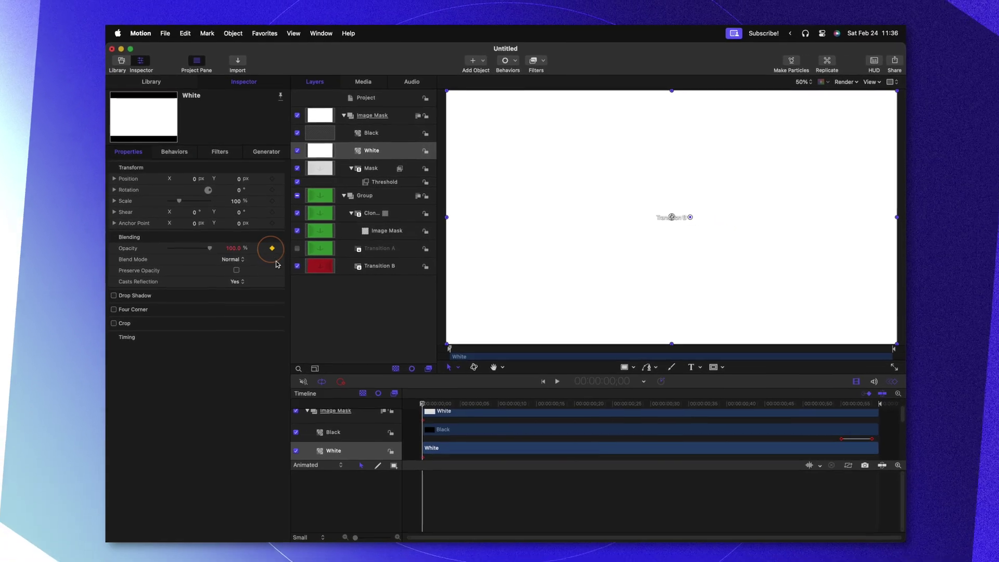
{"action": "left_click", "coordinate": [461, 407]}
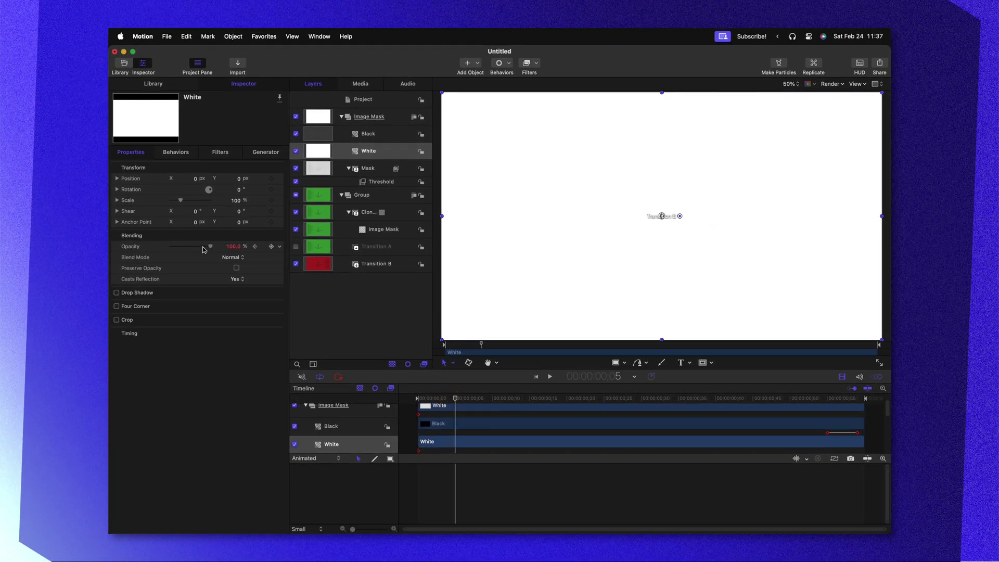
{"action": "left_click_drag", "start_coordinate": [203, 250], "coordinate": [109, 258]}
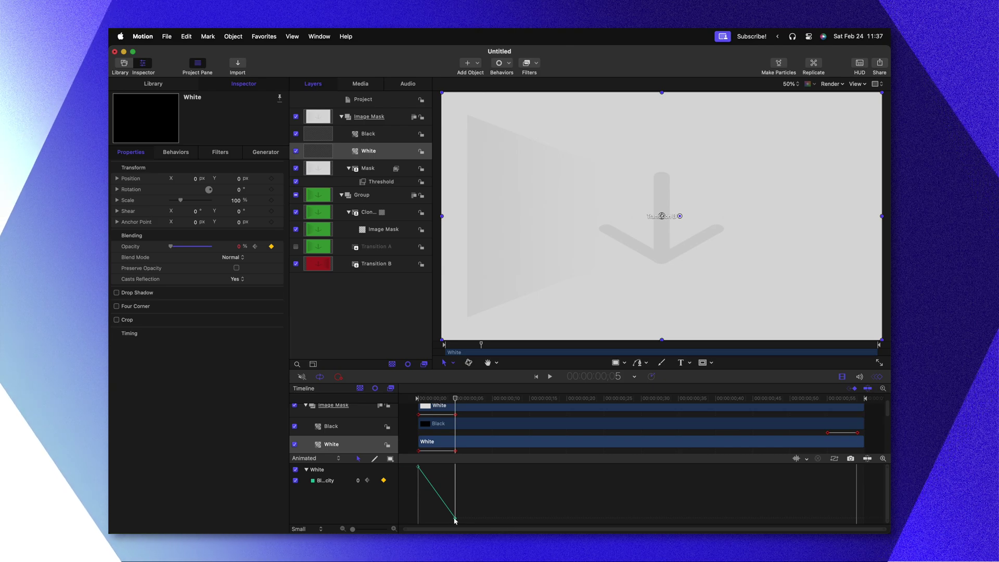
{"action": "left_click", "coordinate": [455, 519]}
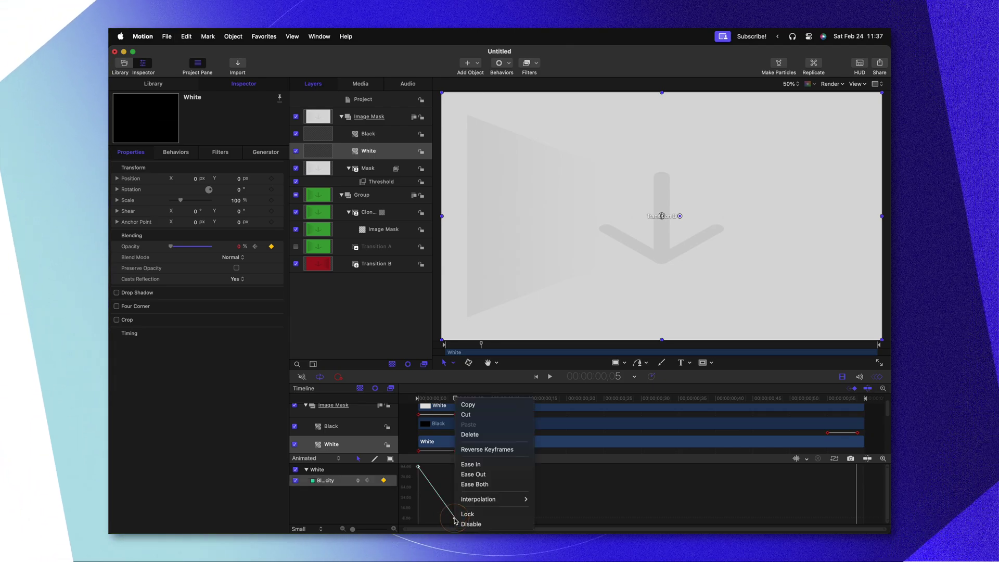
{"action": "left_click", "coordinate": [492, 487]}
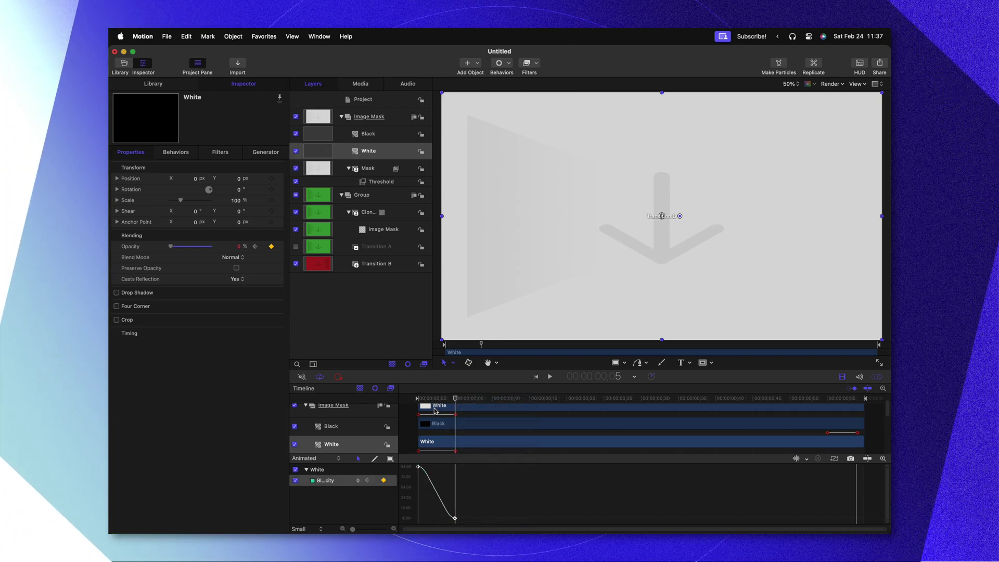
Step: Play the mask animation from the start and scrub through the fade to check it
{"action": "key", "text": "Home"}
{"action": "key", "text": "space"}
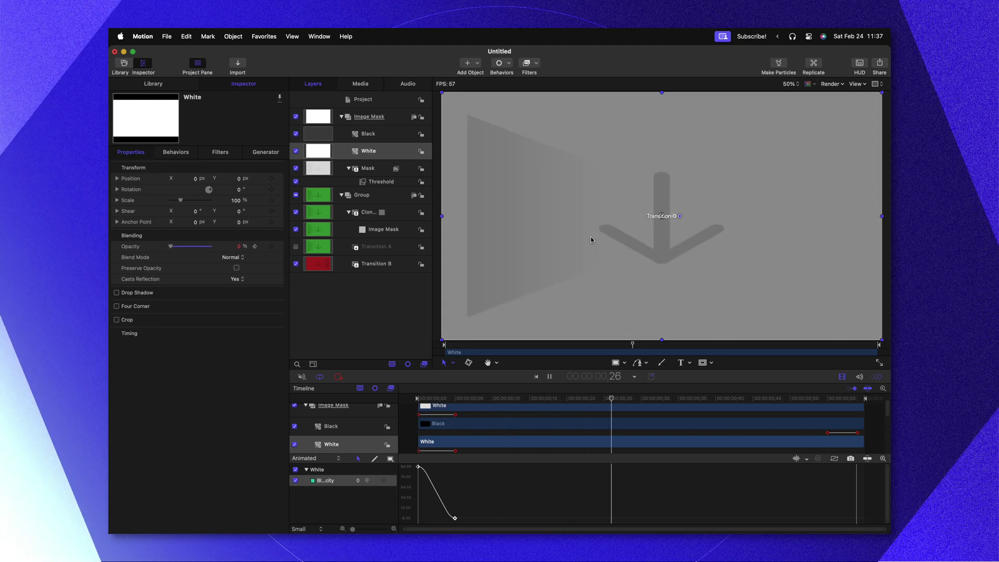
{"action": "key", "text": "space"}
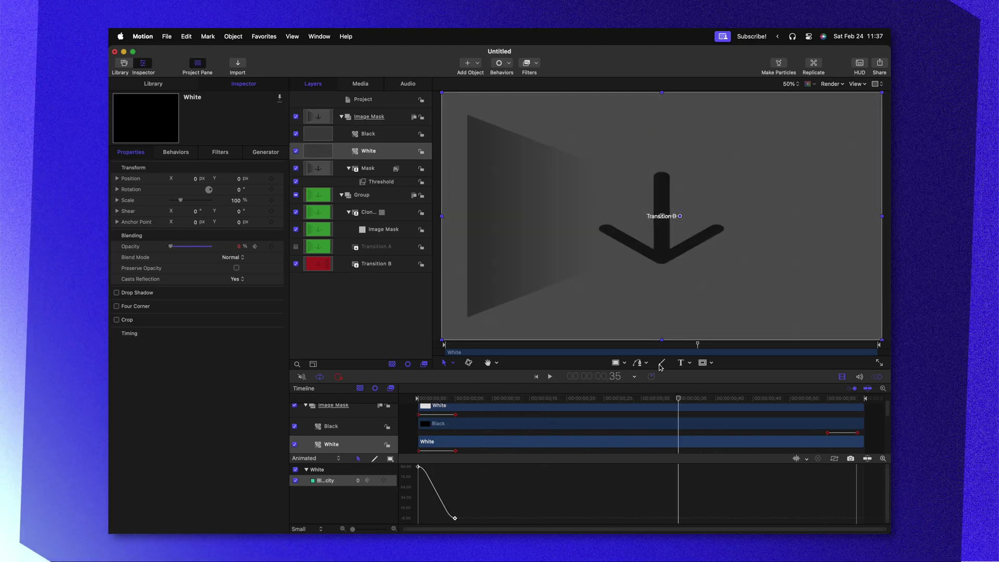
{"action": "mouse_move", "coordinate": [682, 399]}
{"action": "left_mouse_down"}
{"action": "mouse_move", "coordinate": [608, 400]}
{"action": "mouse_move", "coordinate": [694, 398]}
{"action": "left_mouse_up"}
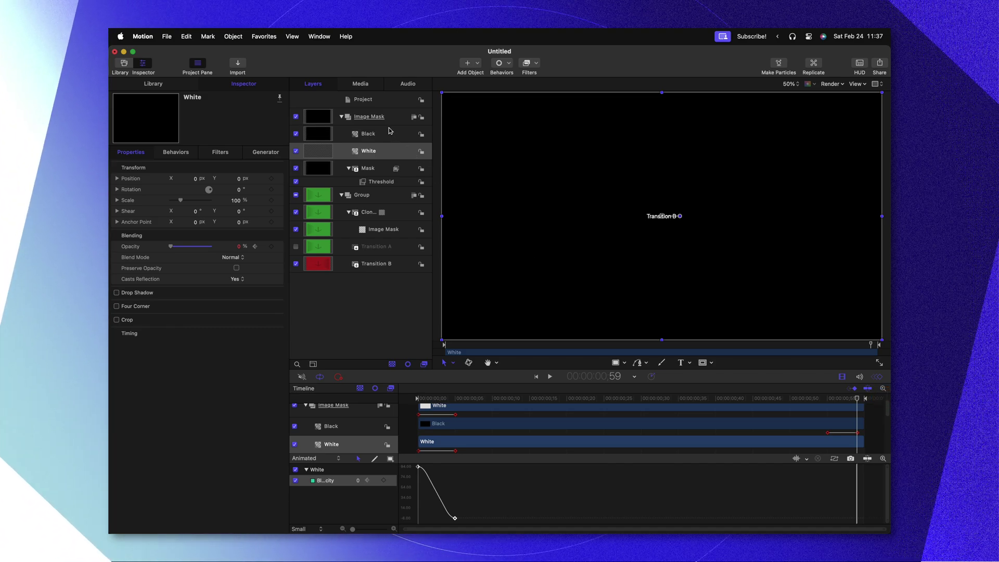
Step: Use the Image Mask group as the source of the clone layer's image mask
{"action": "left_click", "coordinate": [366, 118]}
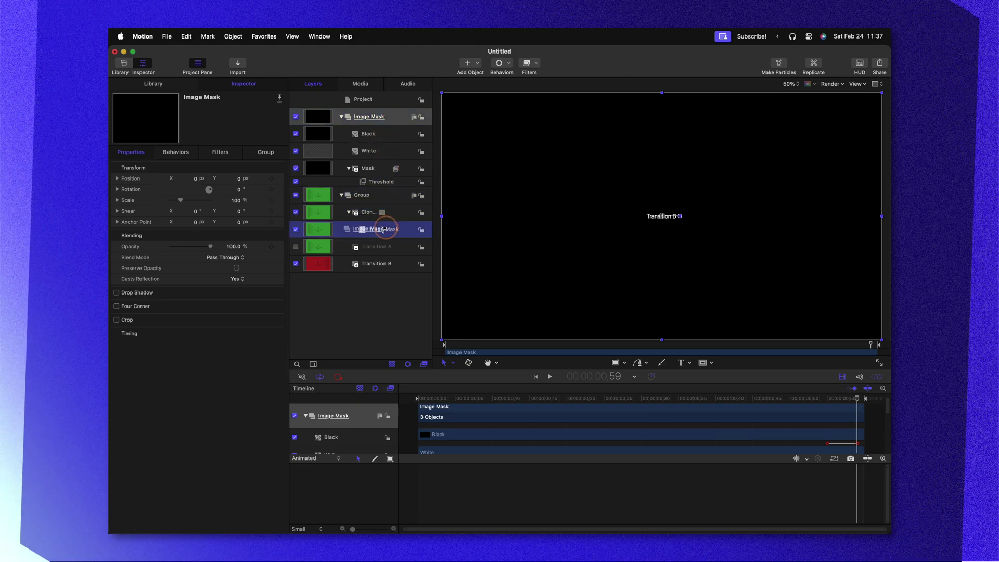
{"action": "left_click_drag", "start_coordinate": [384, 230], "coordinate": [383, 232]}
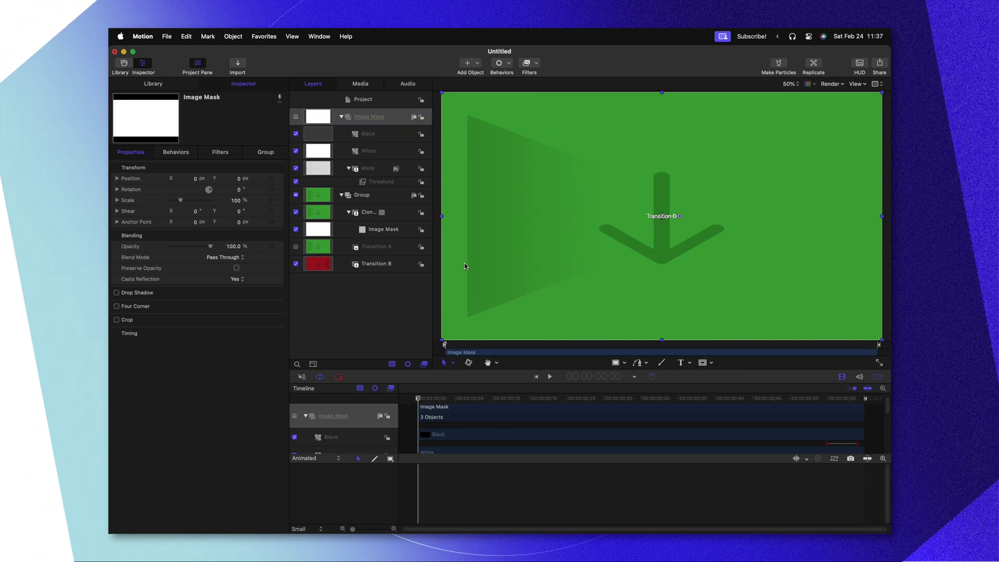
{"action": "left_click", "coordinate": [377, 229]}
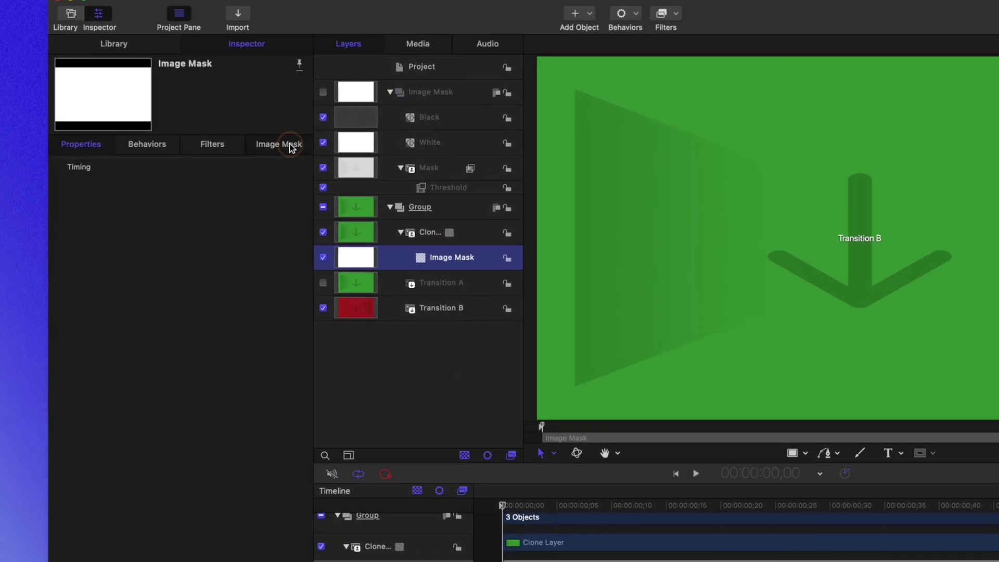
{"action": "left_click", "coordinate": [270, 150]}
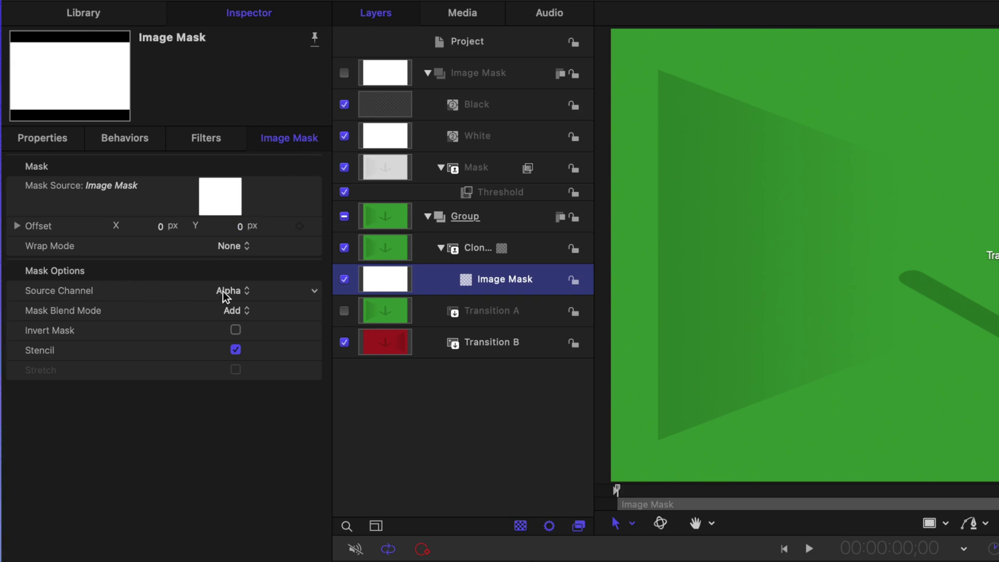
{"action": "left_click", "coordinate": [494, 75]}
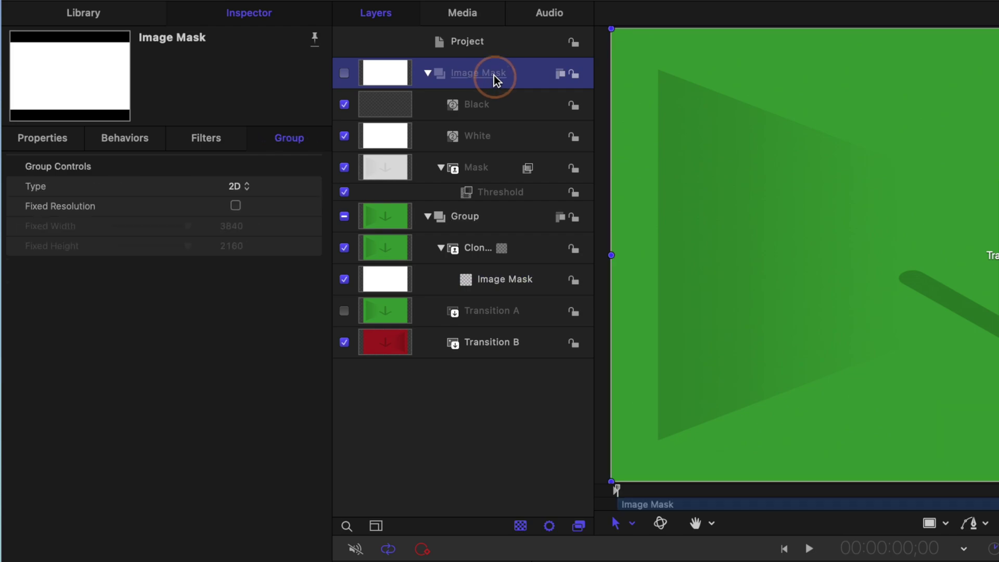
Step: Switch the image mask's Source Channel to Luminance and play back the transition
{"action": "left_click", "coordinate": [519, 288]}
{"action": "left_click", "coordinate": [518, 250]}
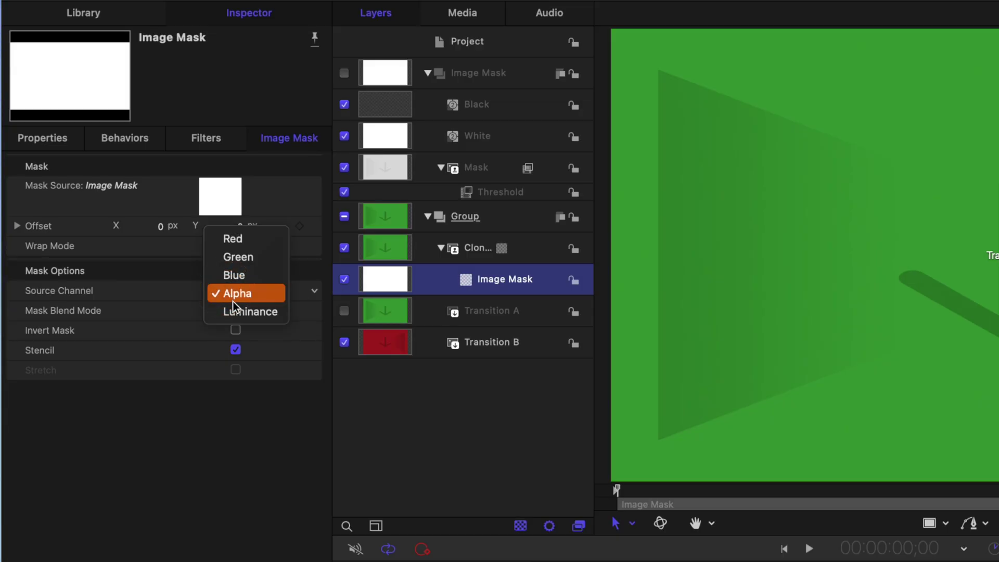
{"action": "left_click", "coordinate": [238, 312]}
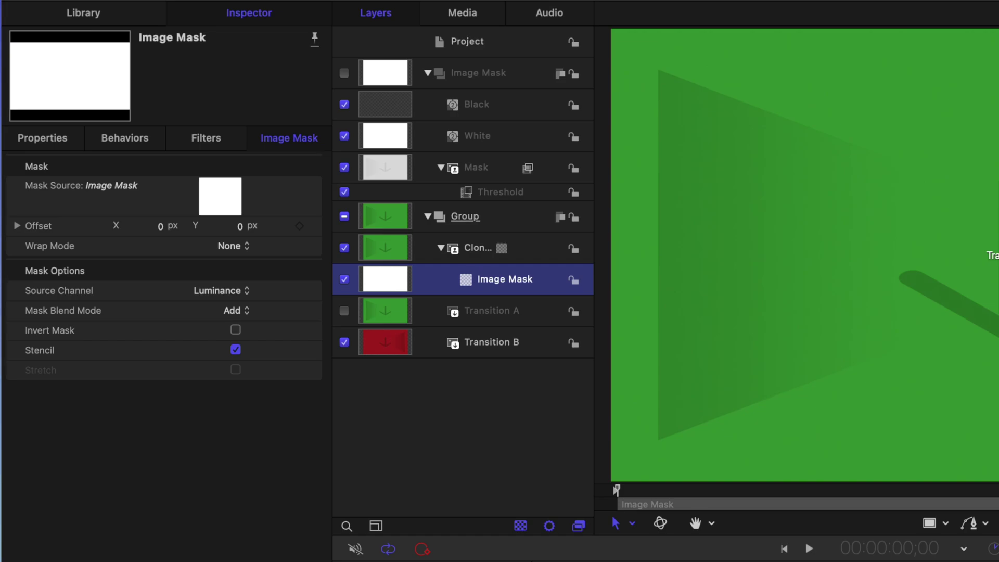
{"action": "key", "text": "space"}
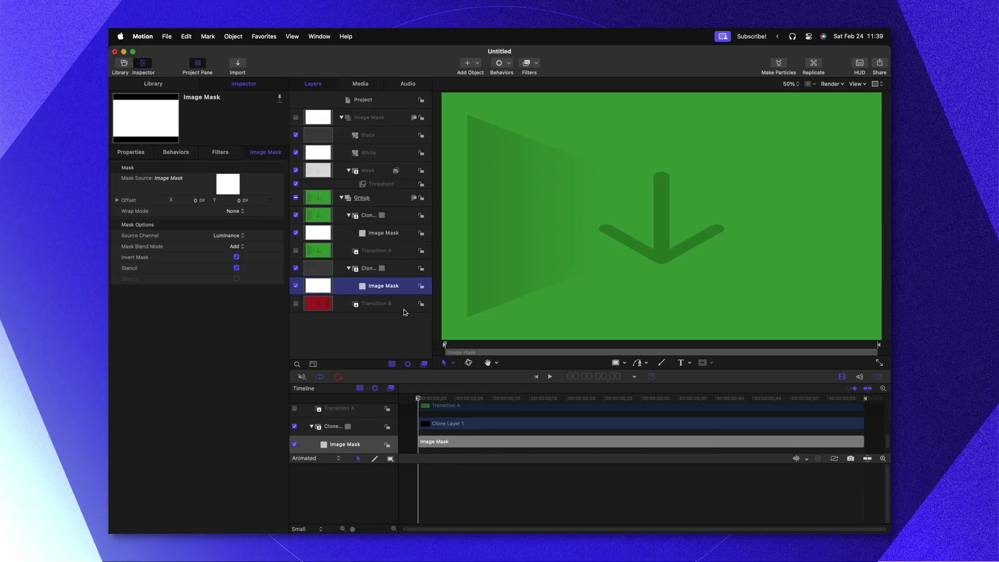
Step: Publish the template as 'Film Dissolve' in a new Dissolves category, then hide Motion
{"action": "key", "text": "k"}
{"action": "key", "text": "super+s"}
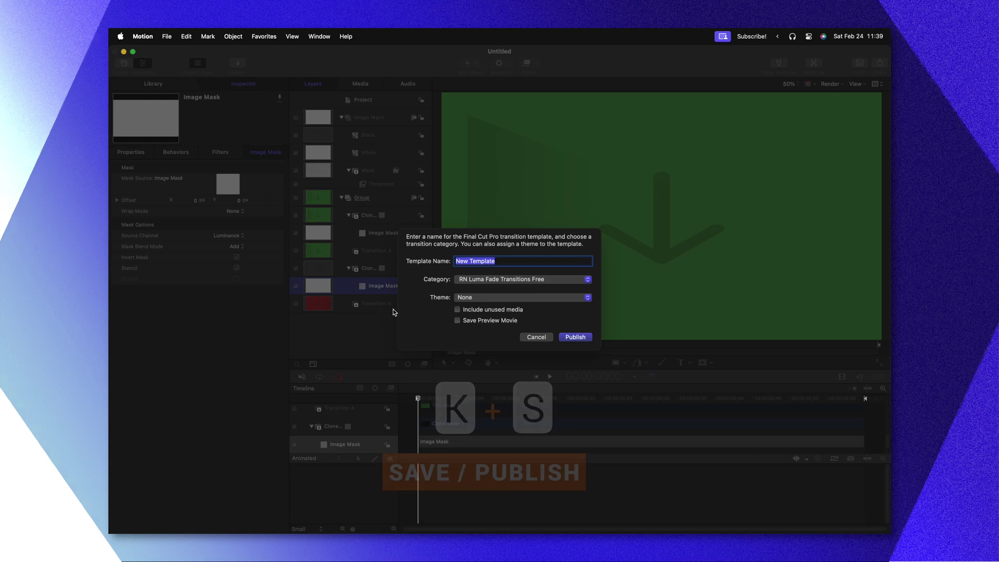
{"action": "type", "text": "Film Si"}
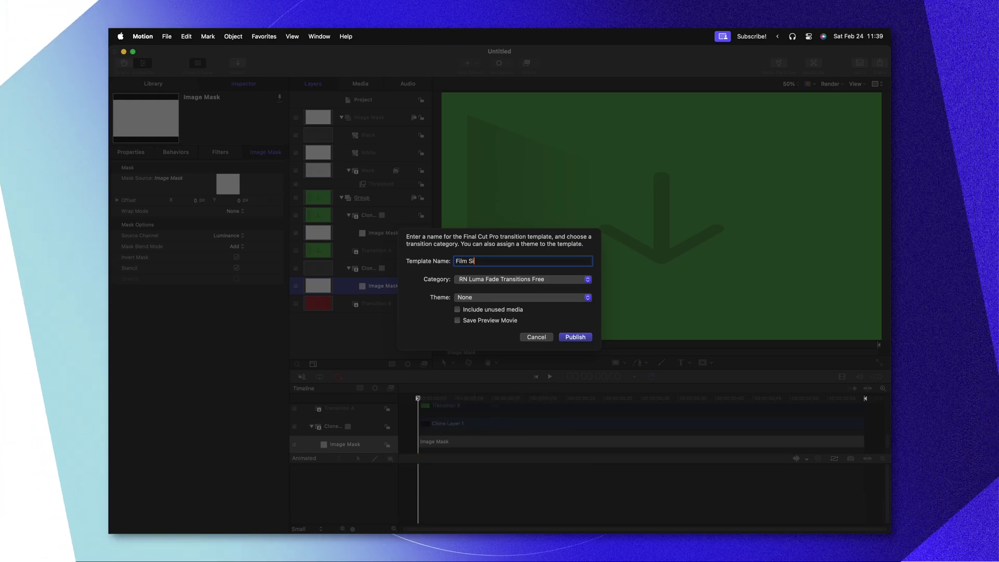
{"action": "type", "text": "ssolve"}
{"action": "left_click", "coordinate": [475, 278]}
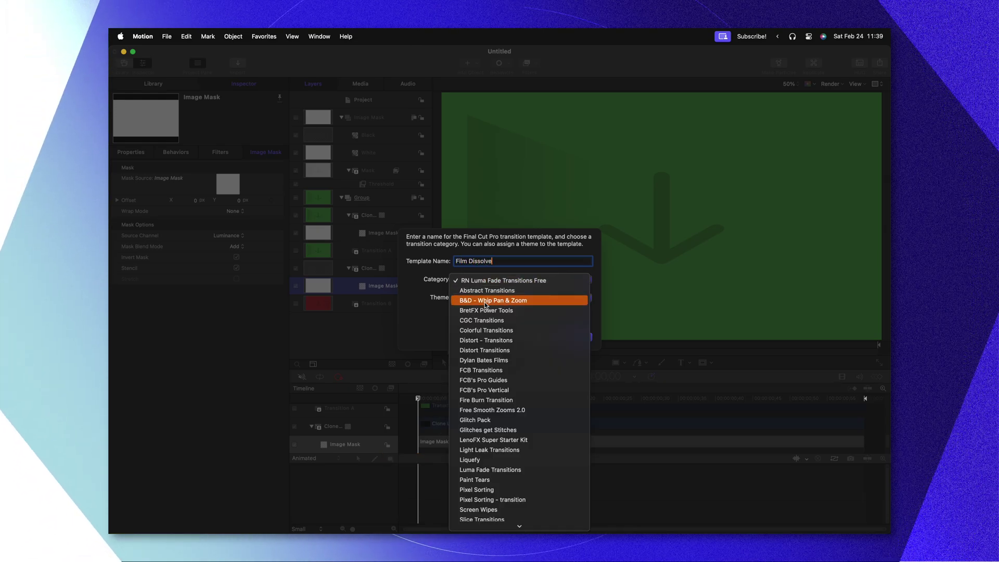
{"action": "scroll", "coordinate": [485, 305], "scroll_direction": "down", "scroll_amount": 5}
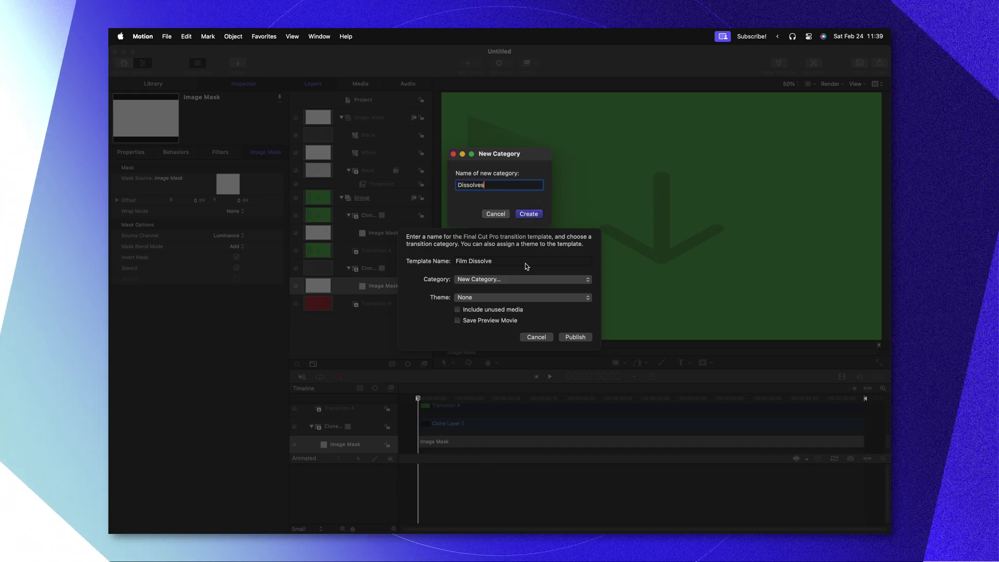
{"action": "type", "text": "Dissolves"}
{"action": "key", "text": "Return"}
{"action": "left_click", "coordinate": [582, 339]}
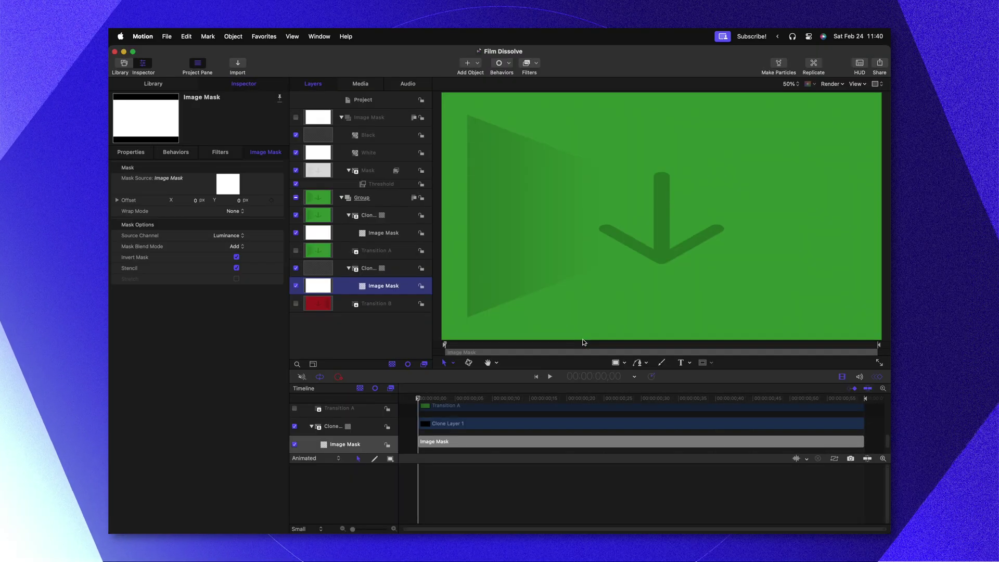
{"action": "key", "text": "super+h"}
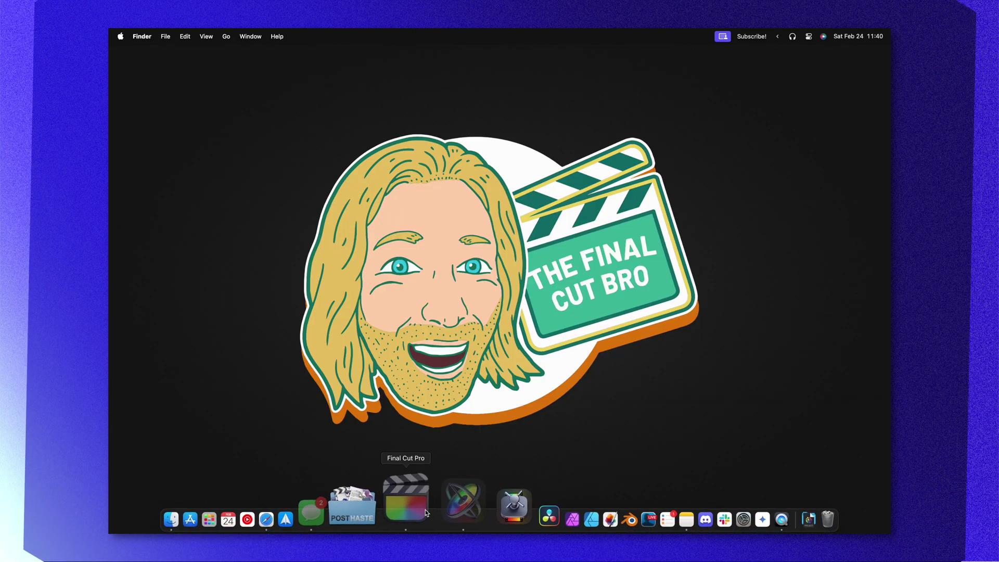
Step: In Final Cut Pro, drag Film Dissolve from the Dissolves transitions onto the edit point between two clips
{"action": "left_click", "coordinate": [407, 502]}
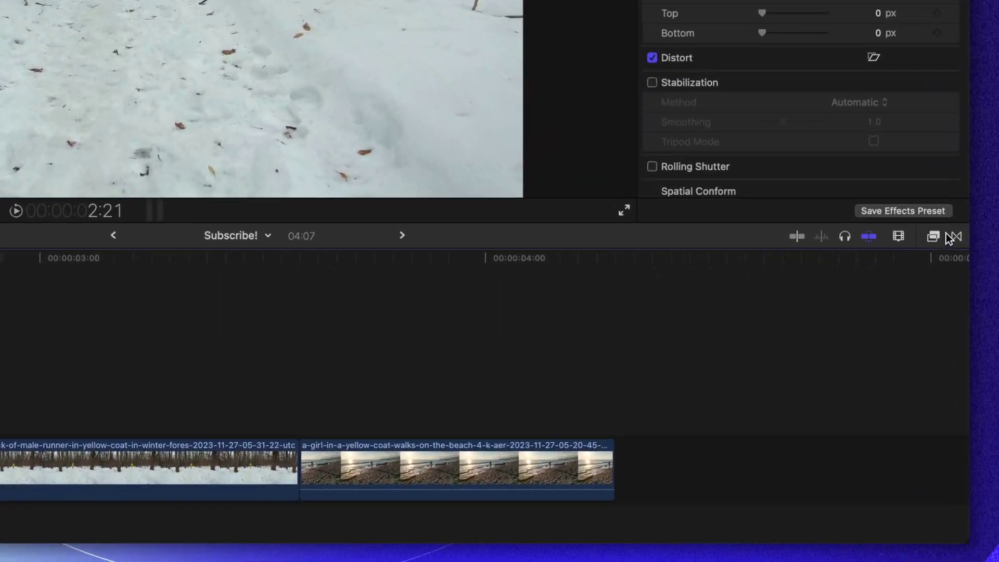
{"action": "left_click", "coordinate": [884, 365]}
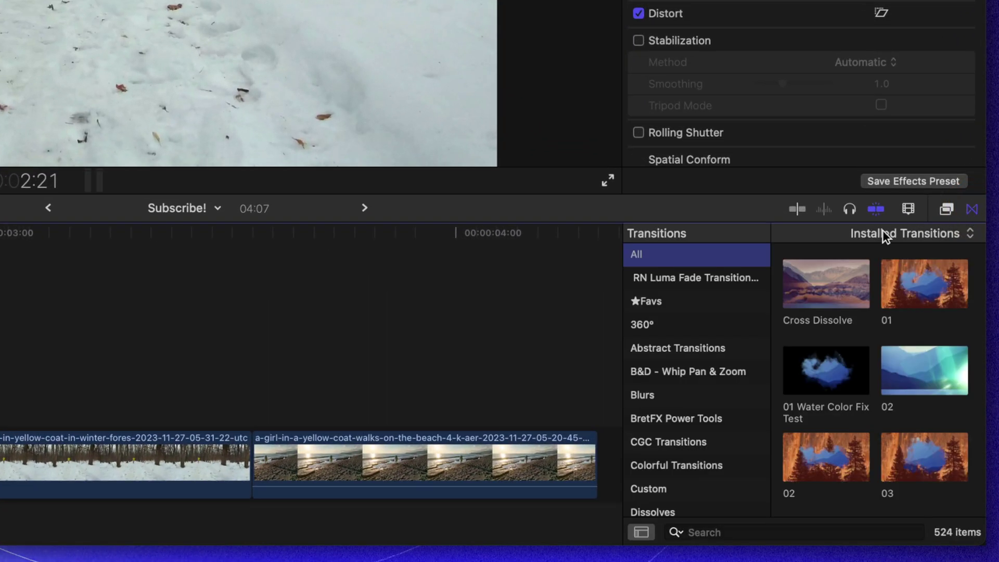
{"action": "scroll", "coordinate": [701, 359], "scroll_direction": "down", "scroll_amount": 3}
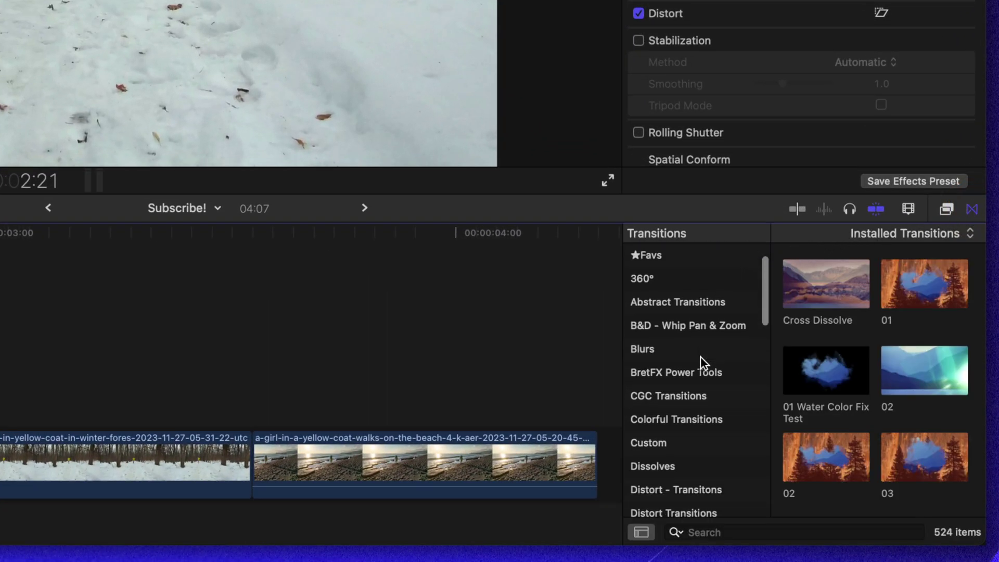
{"action": "left_click", "coordinate": [682, 443]}
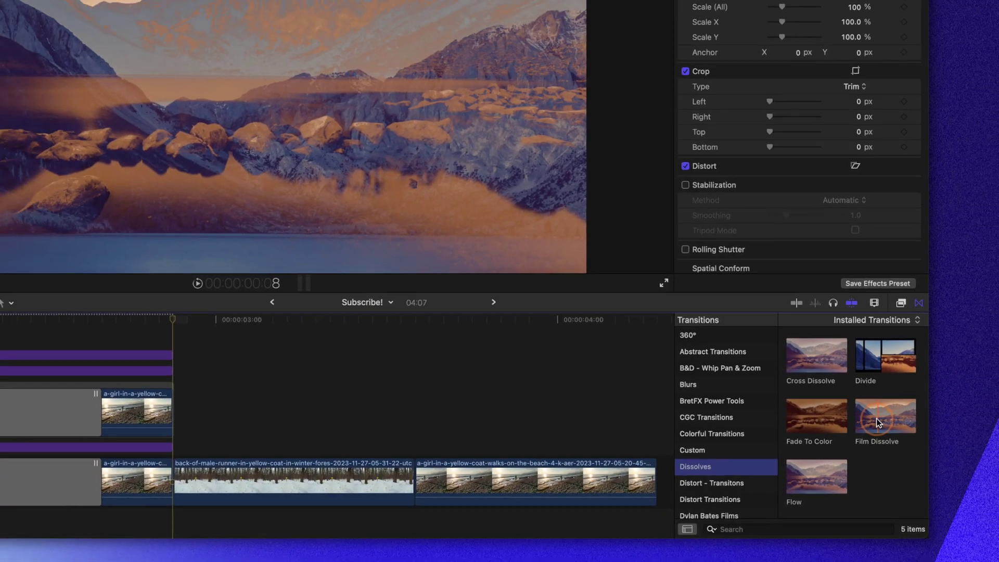
{"action": "left_click_drag", "start_coordinate": [916, 375], "coordinate": [302, 459]}
{"action": "left_click_drag", "start_coordinate": [534, 489], "coordinate": [534, 490]}
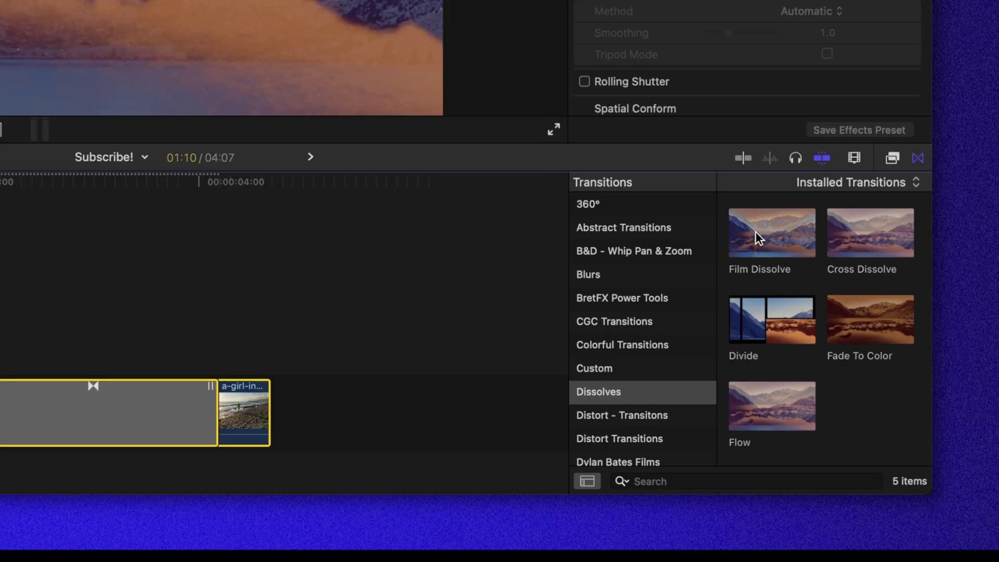
Step: Make Film Dissolve the default, extend the runner clip to the beach clip, add it with Cmd+T, and play
{"action": "right_click", "coordinate": [755, 232]}
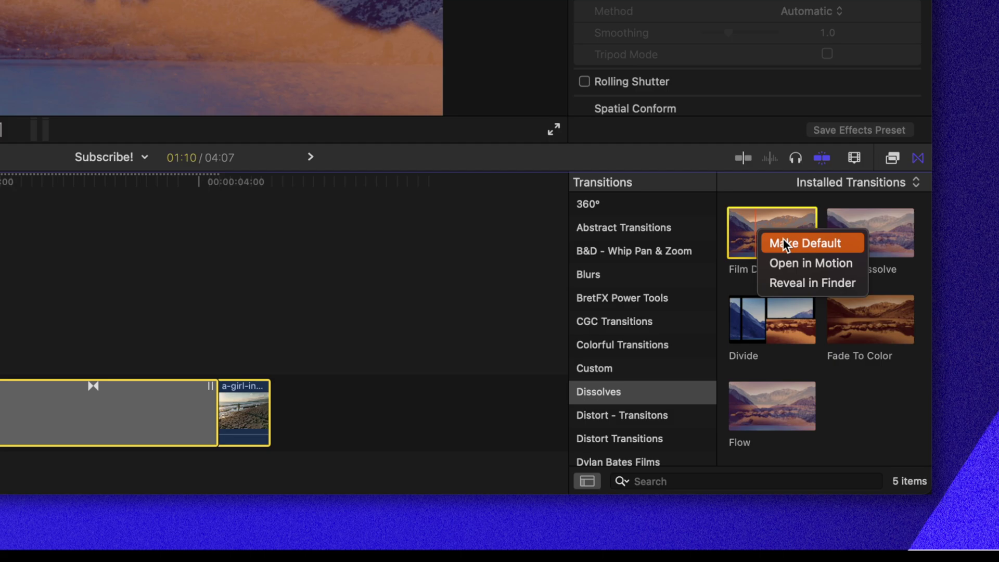
{"action": "left_click", "coordinate": [783, 242]}
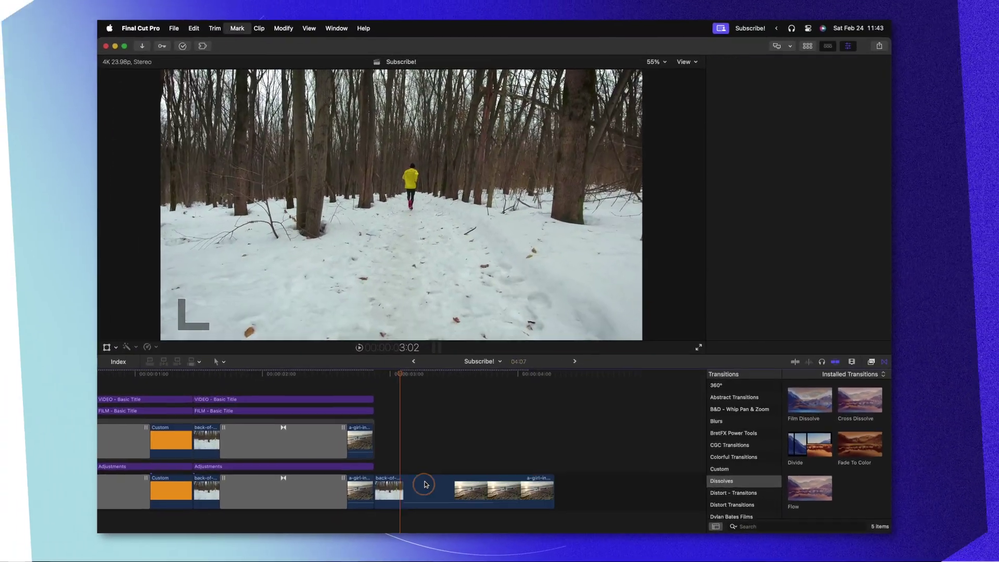
{"action": "left_click_drag", "start_coordinate": [424, 485], "coordinate": [469, 490]}
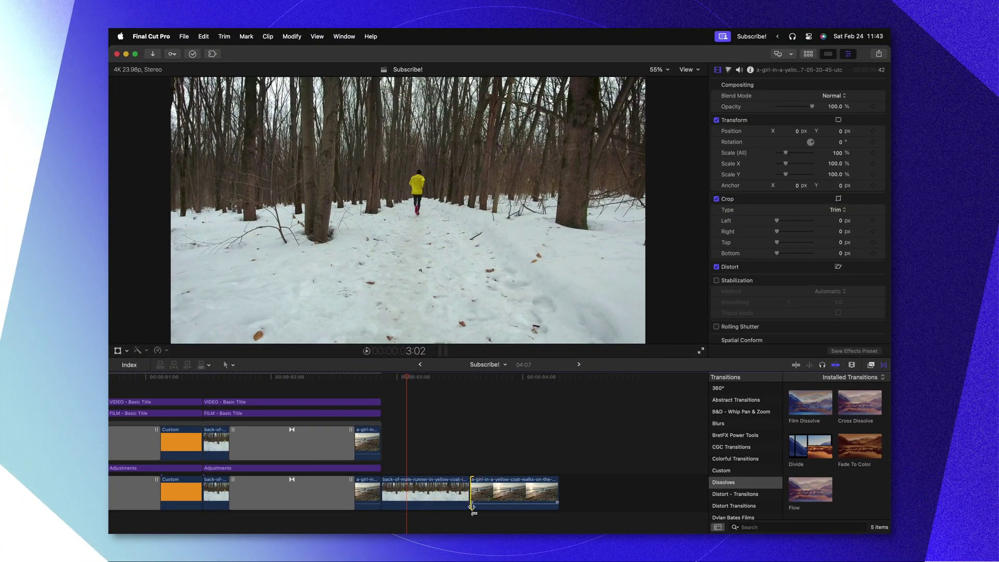
{"action": "key", "text": "super+t"}
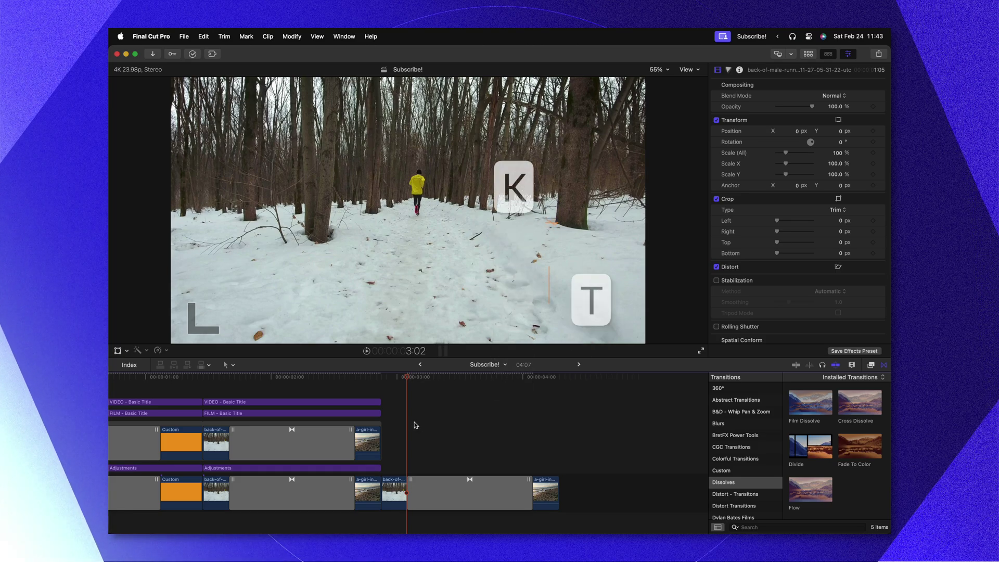
{"action": "left_click_drag", "start_coordinate": [506, 503], "coordinate": [538, 519]}
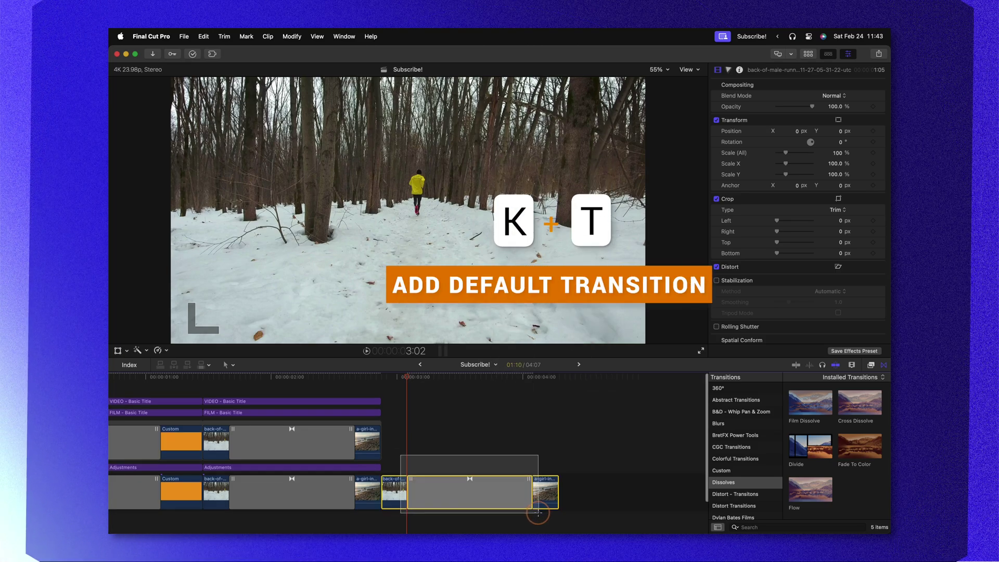
{"action": "key", "text": "space"}
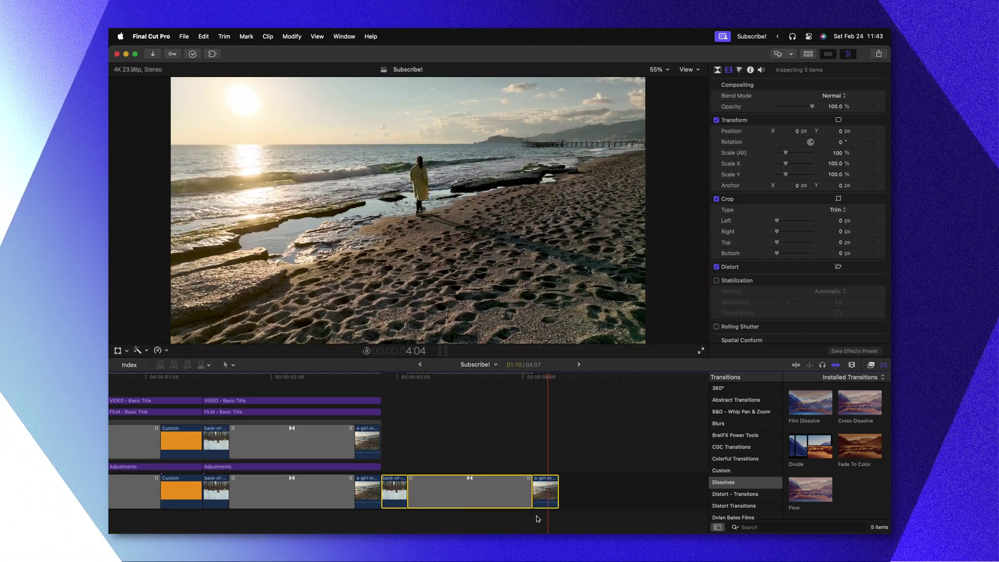